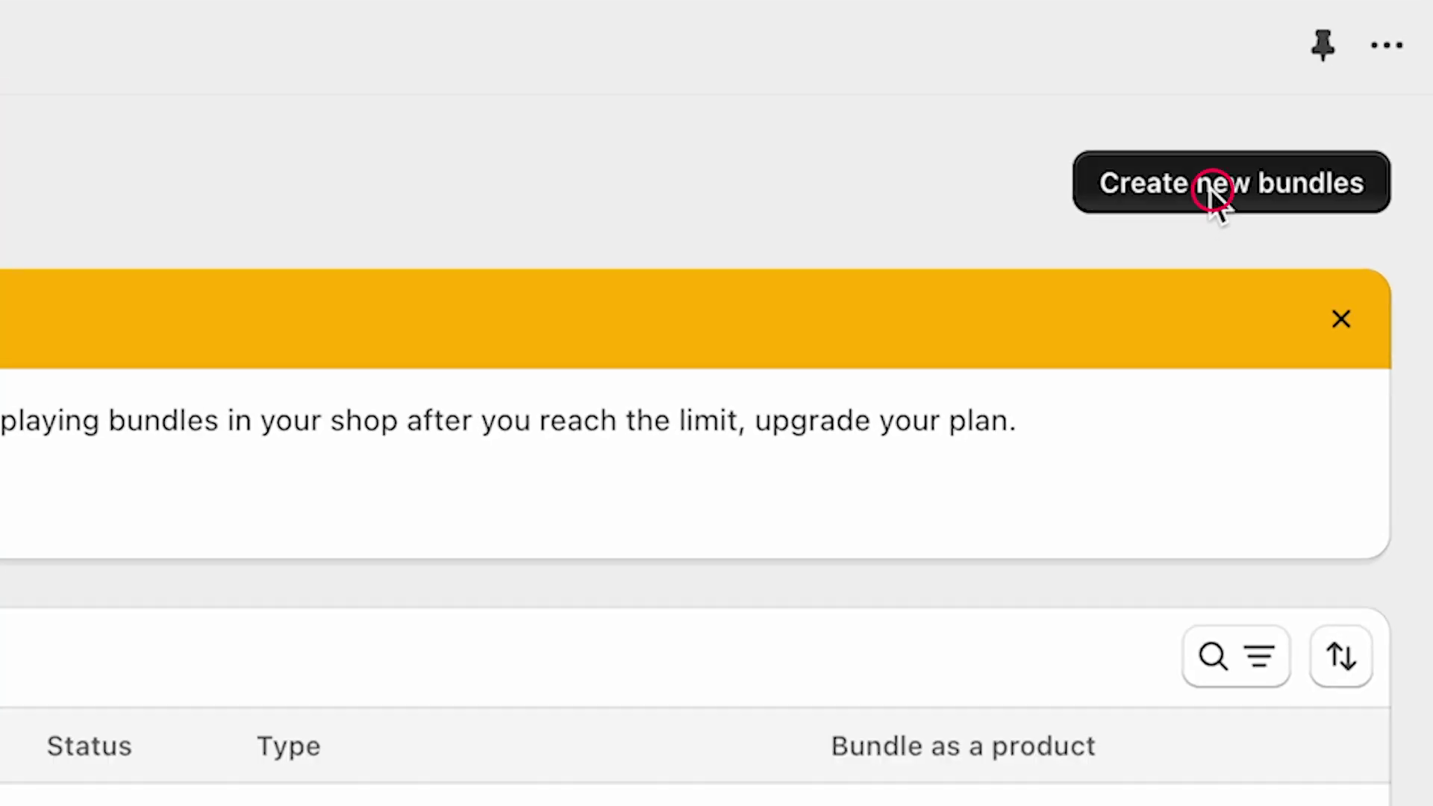
Step: Choose the Volume discounts bundle type to open its creation form
{"action": "left_click", "coordinate": [1218, 197]}
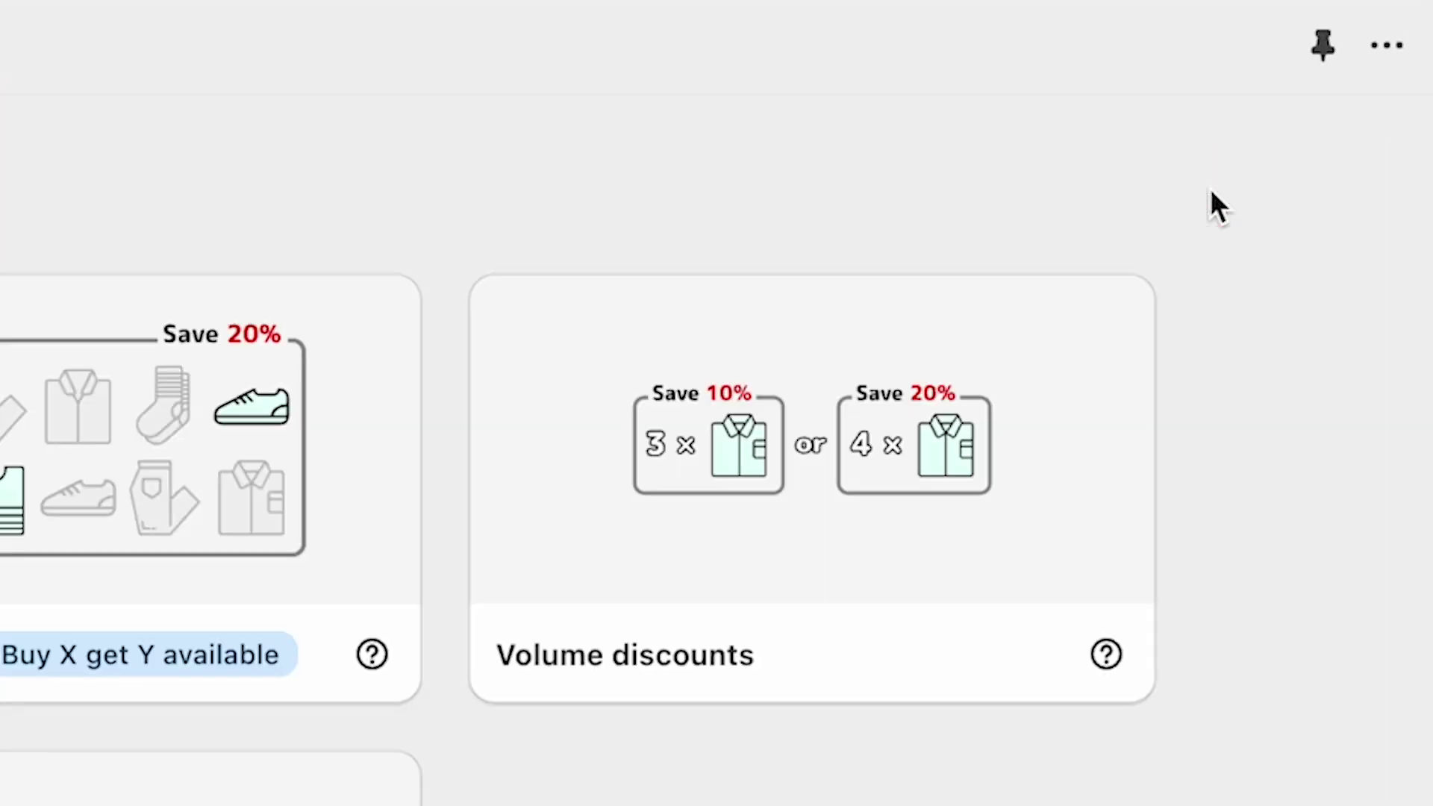
{"action": "left_click", "coordinate": [819, 536]}
{"action": "left_click", "coordinate": [795, 565]}
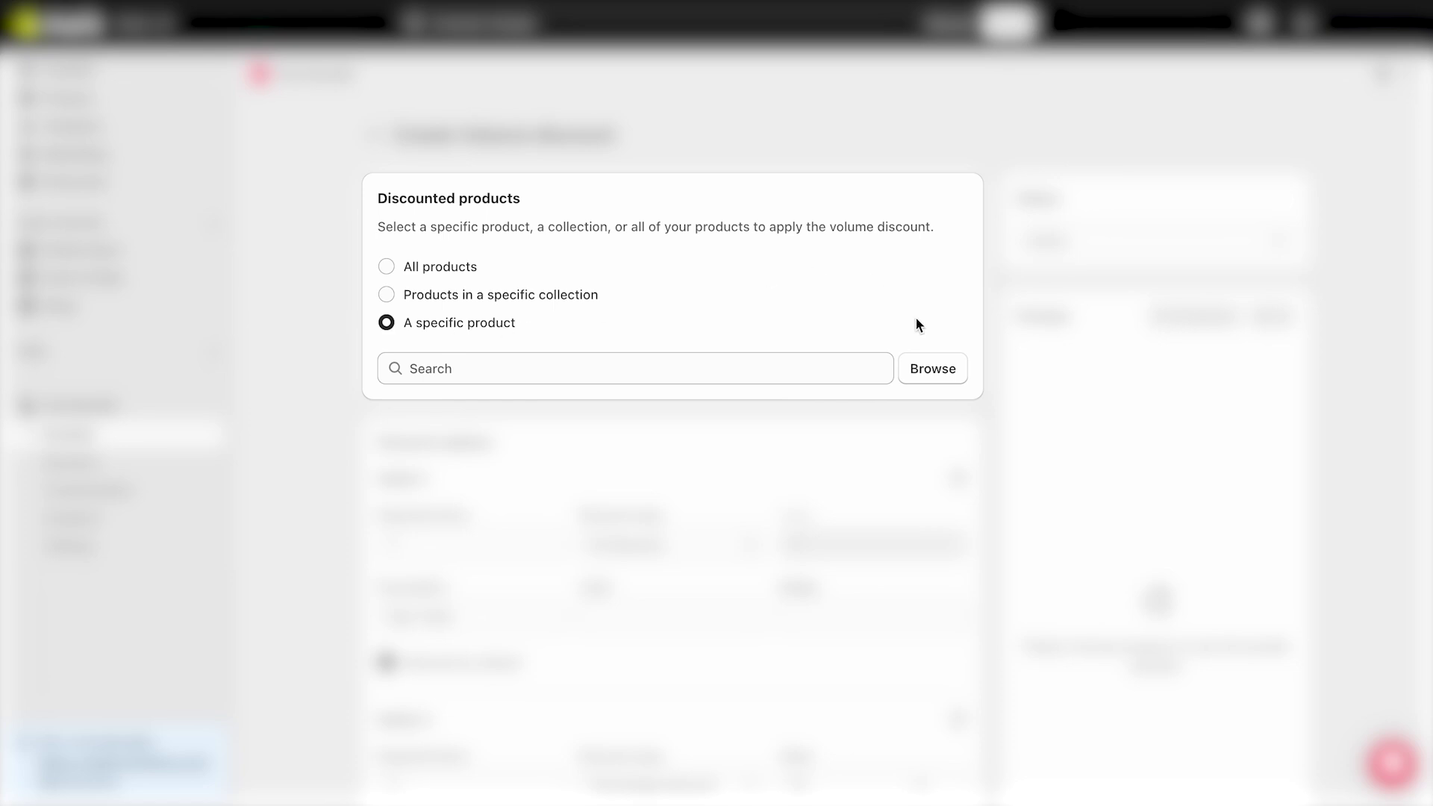
Step: Select The Complete Snowboard with only its Ice, Electric and Sunset variants, excluding Dawn and Powder
{"action": "left_click", "coordinate": [933, 369]}
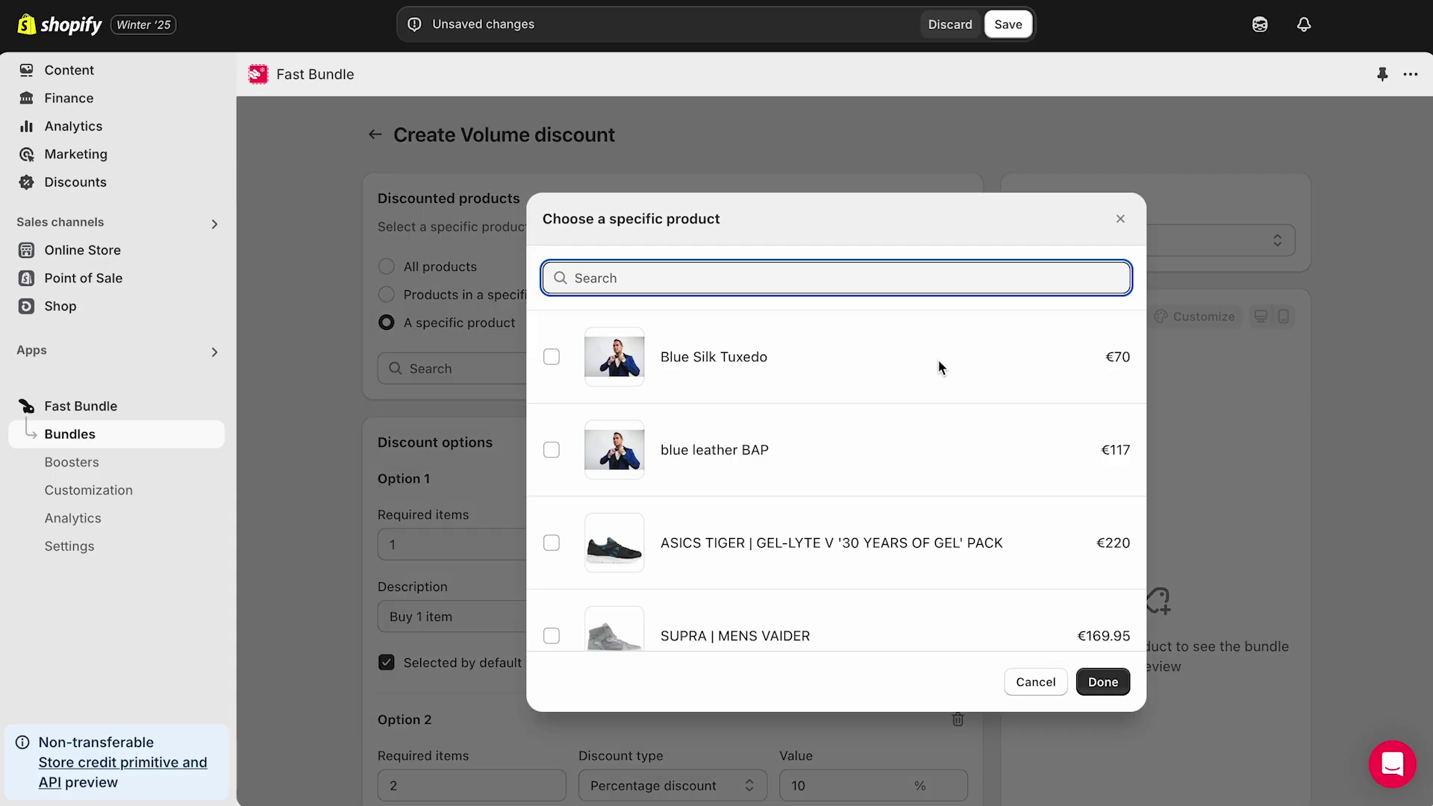
{"action": "type", "text": "The Complete Snowboard"}
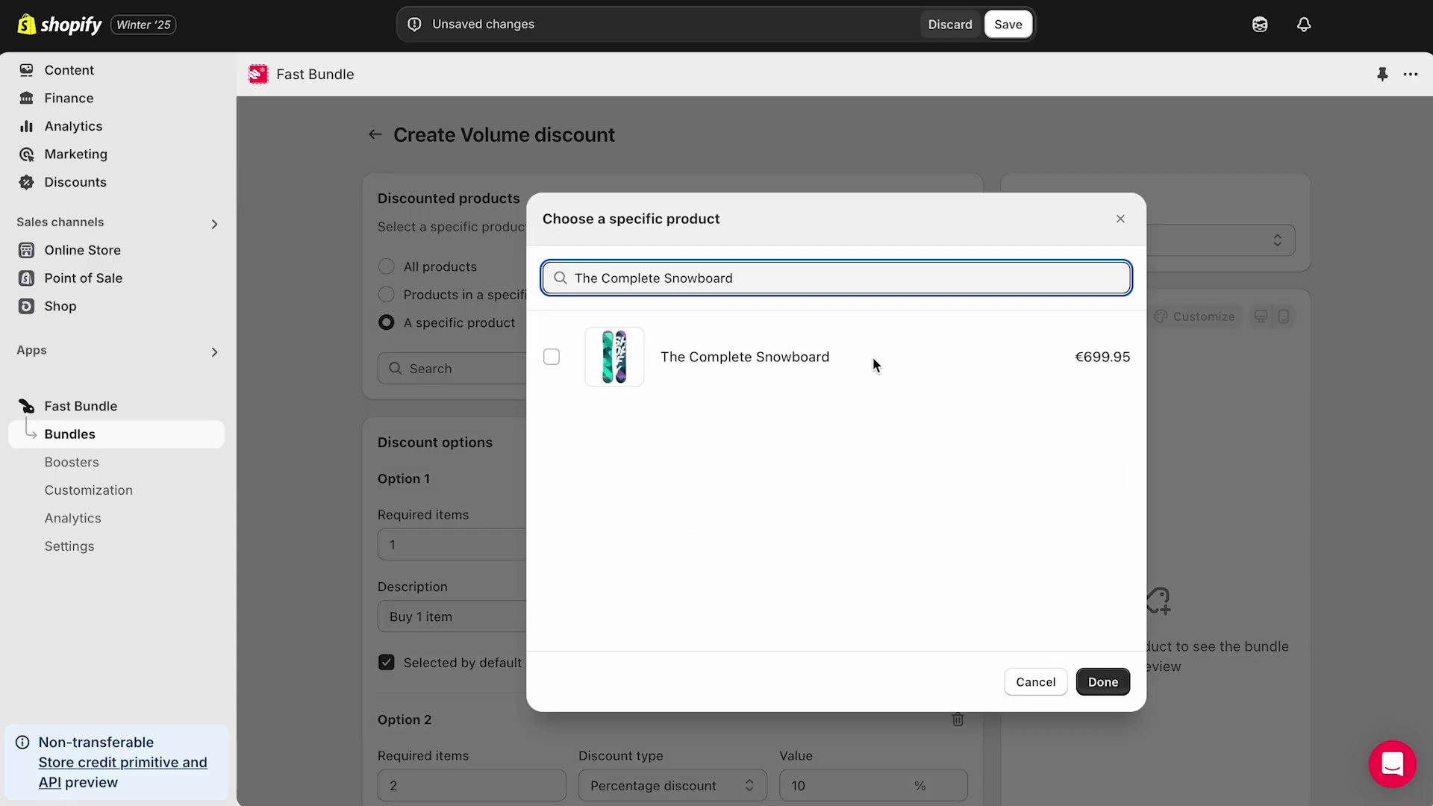
{"action": "left_click", "coordinate": [551, 358]}
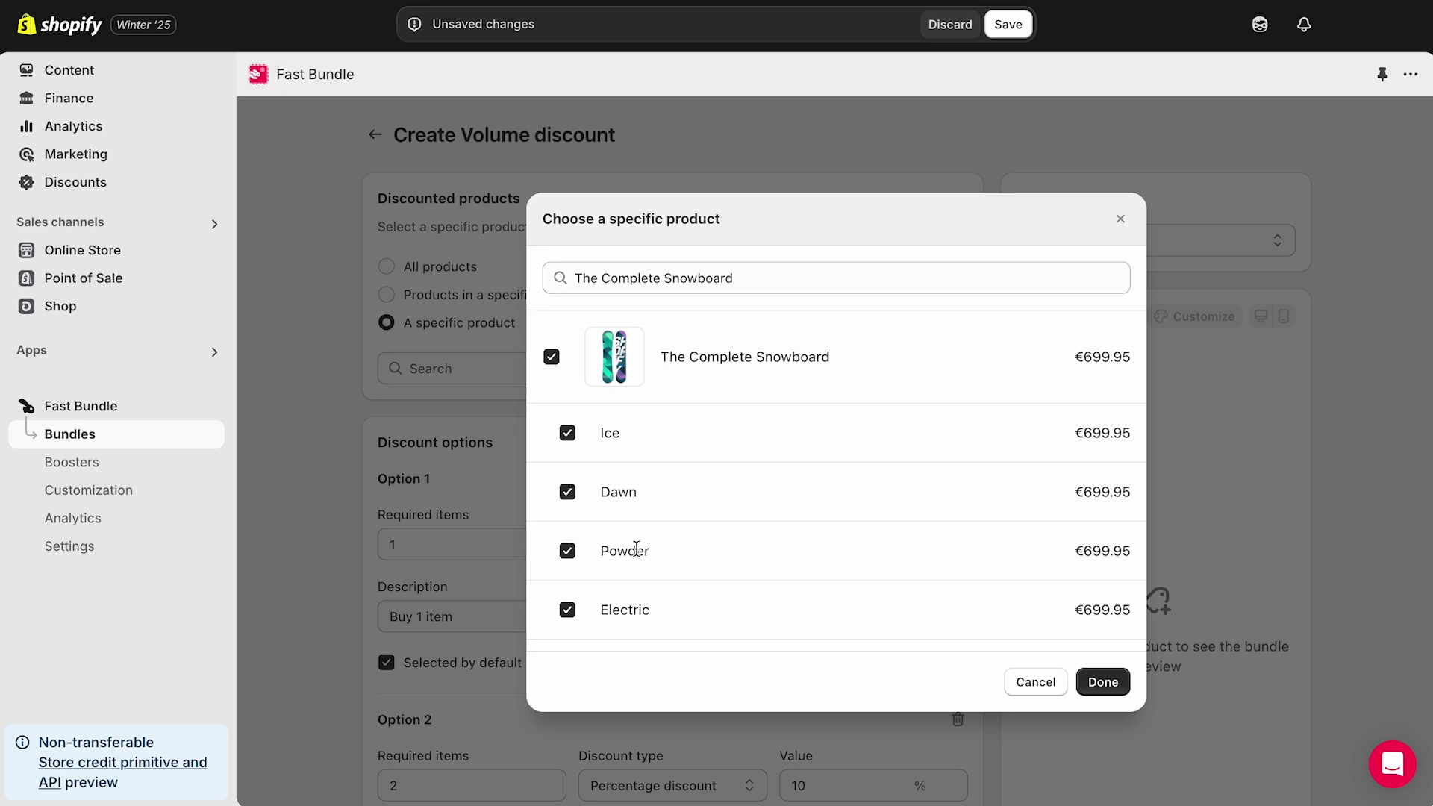
{"action": "scroll", "coordinate": [636, 549], "scroll_direction": "down", "scroll_amount": 1}
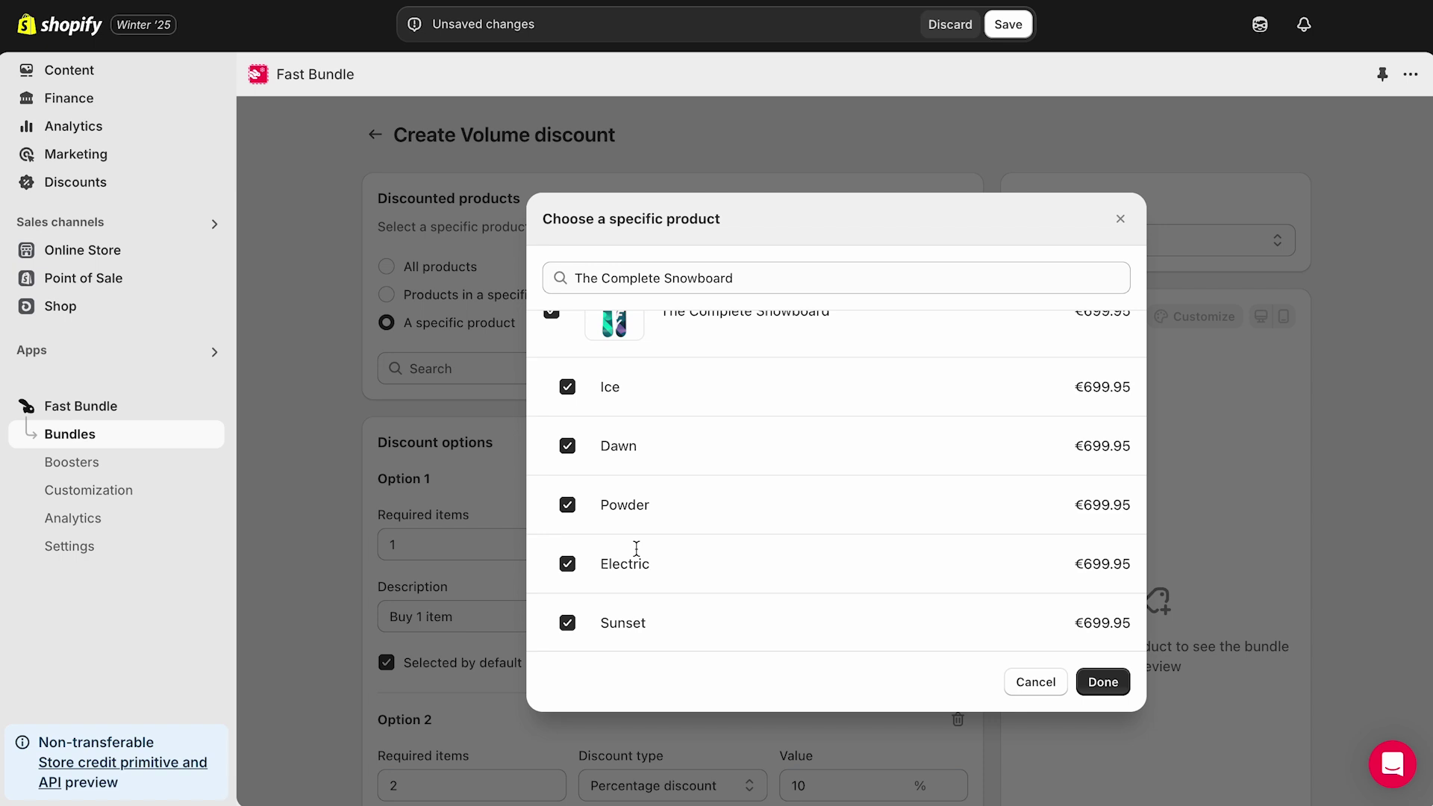
{"action": "left_click", "coordinate": [568, 506]}
{"action": "left_click", "coordinate": [567, 446]}
{"action": "left_click", "coordinate": [1103, 682]}
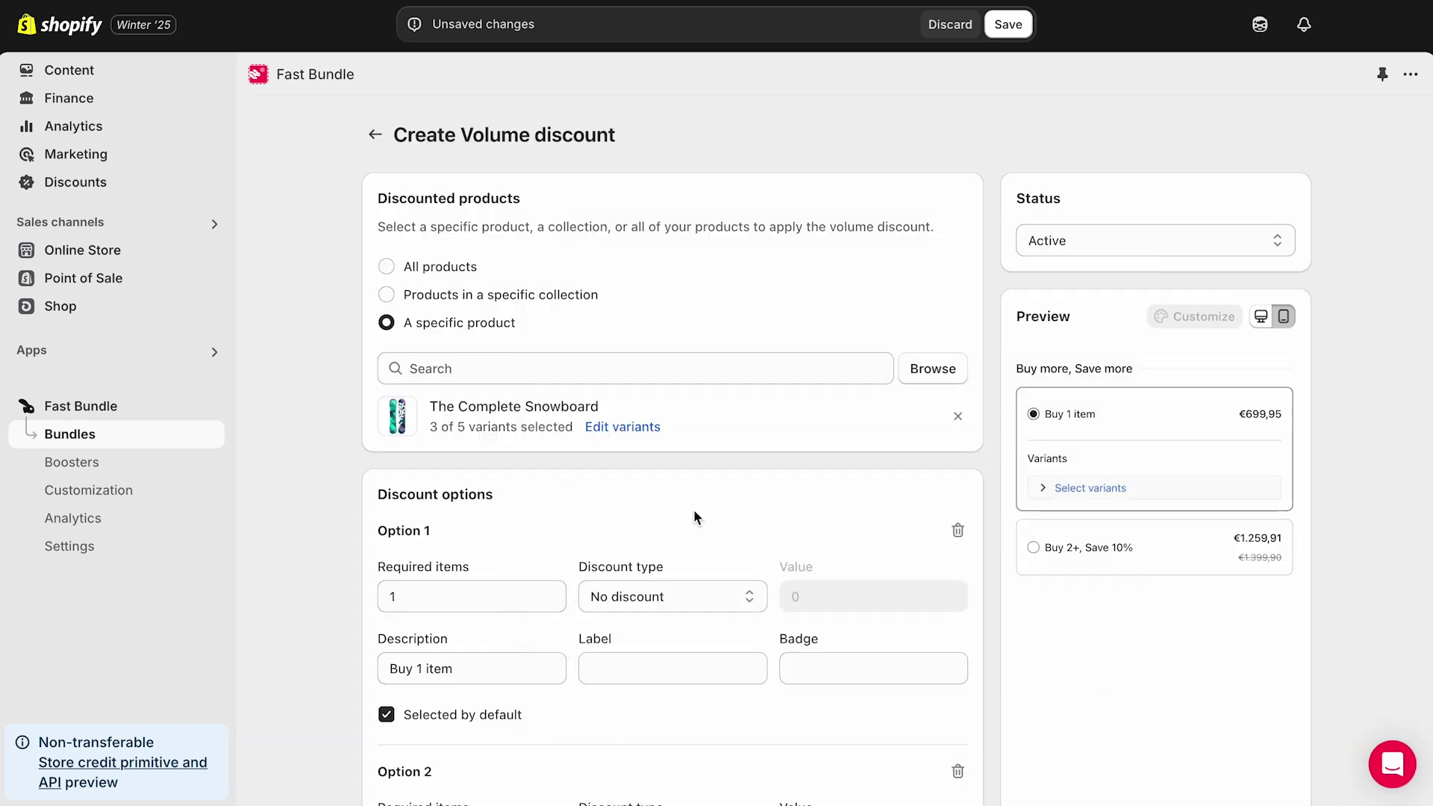
{"action": "left_click", "coordinate": [638, 427]}
{"action": "left_click", "coordinate": [375, 448]}
{"action": "scroll", "coordinate": [523, 534], "scroll_direction": "down", "scroll_amount": 1}
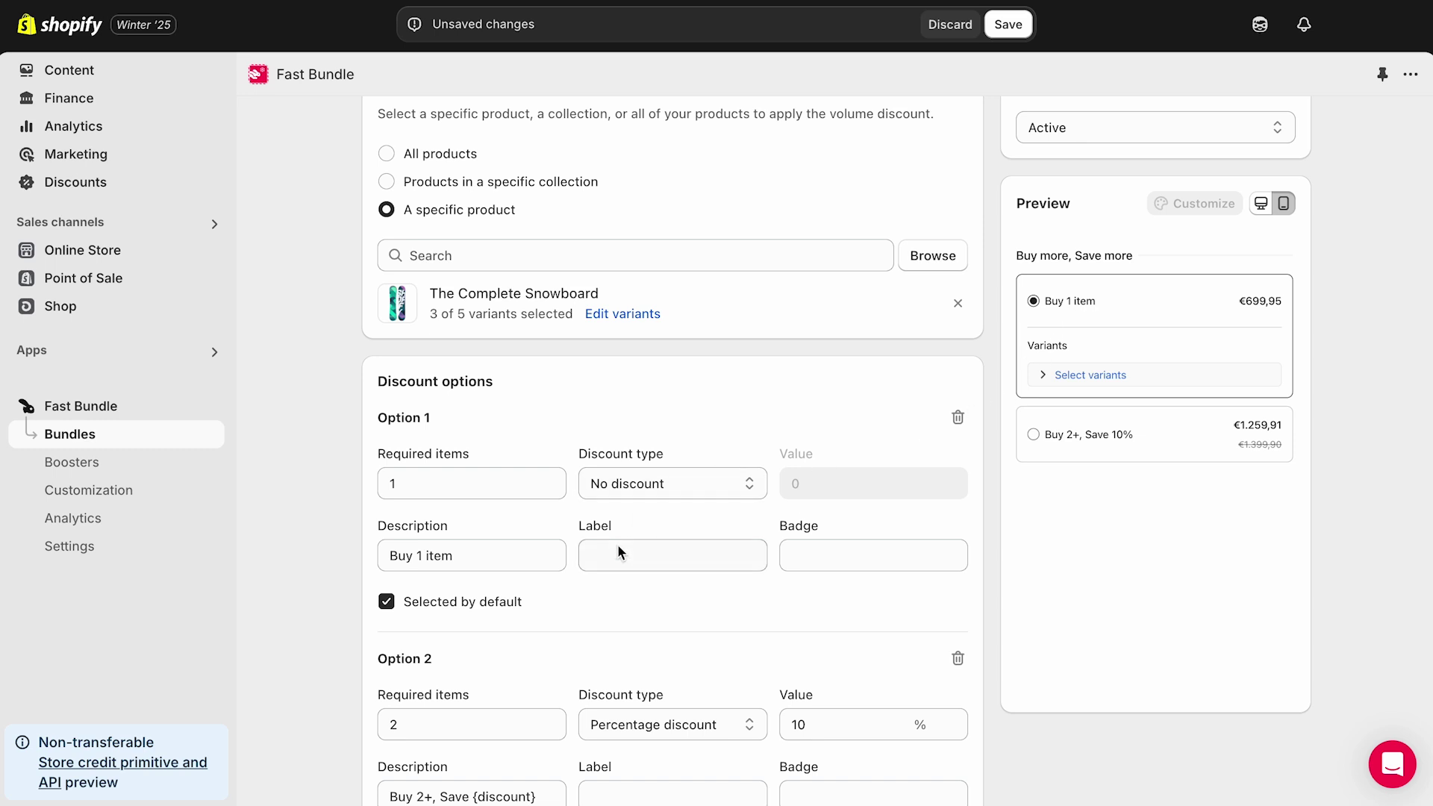
{"action": "scroll", "coordinate": [616, 545], "scroll_direction": "down", "scroll_amount": 3}
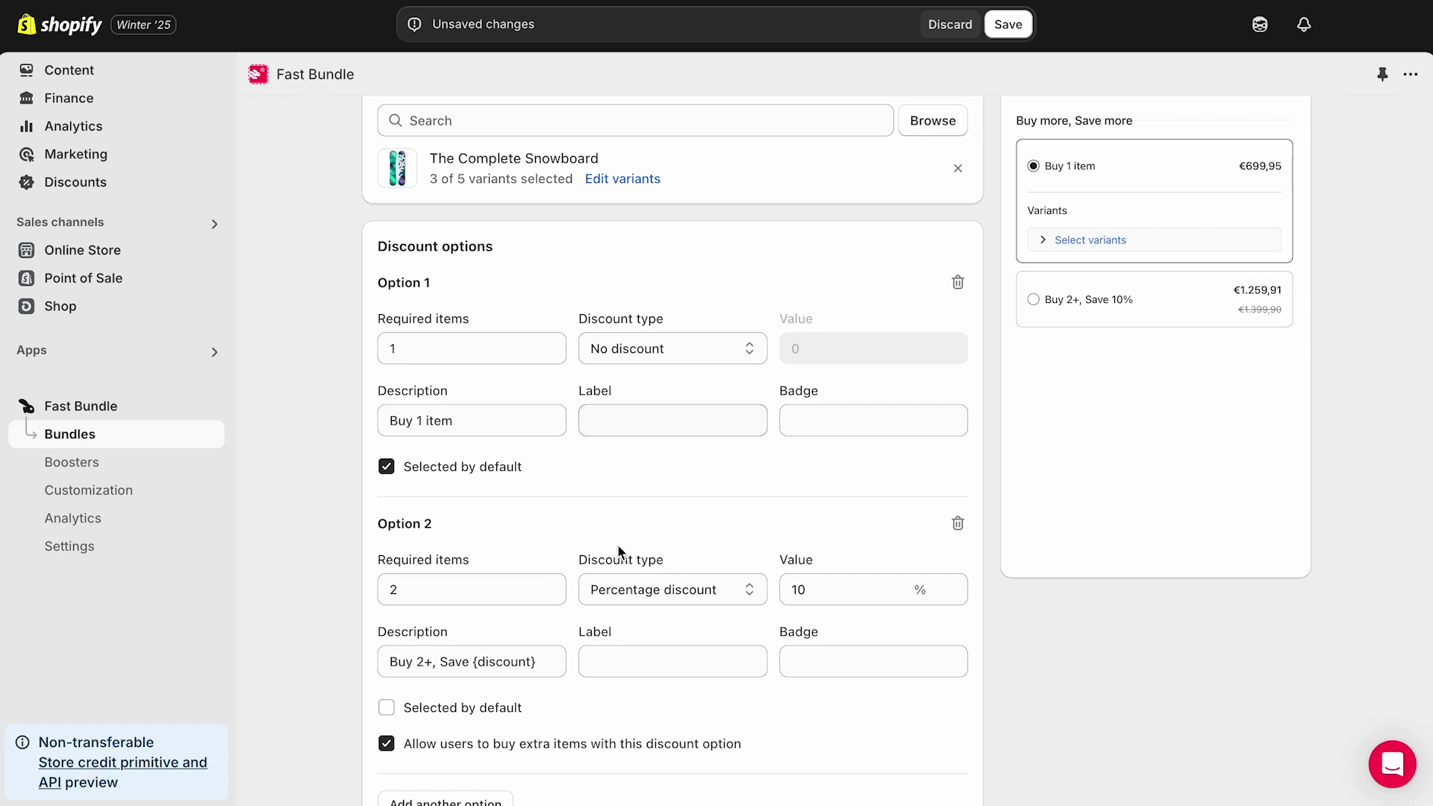
Step: Change Option 2's discount value to 15, keeping Percentage discount as the type
{"action": "mouse_move", "coordinate": [471, 589]}
{"action": "left_click", "coordinate": [825, 590]}
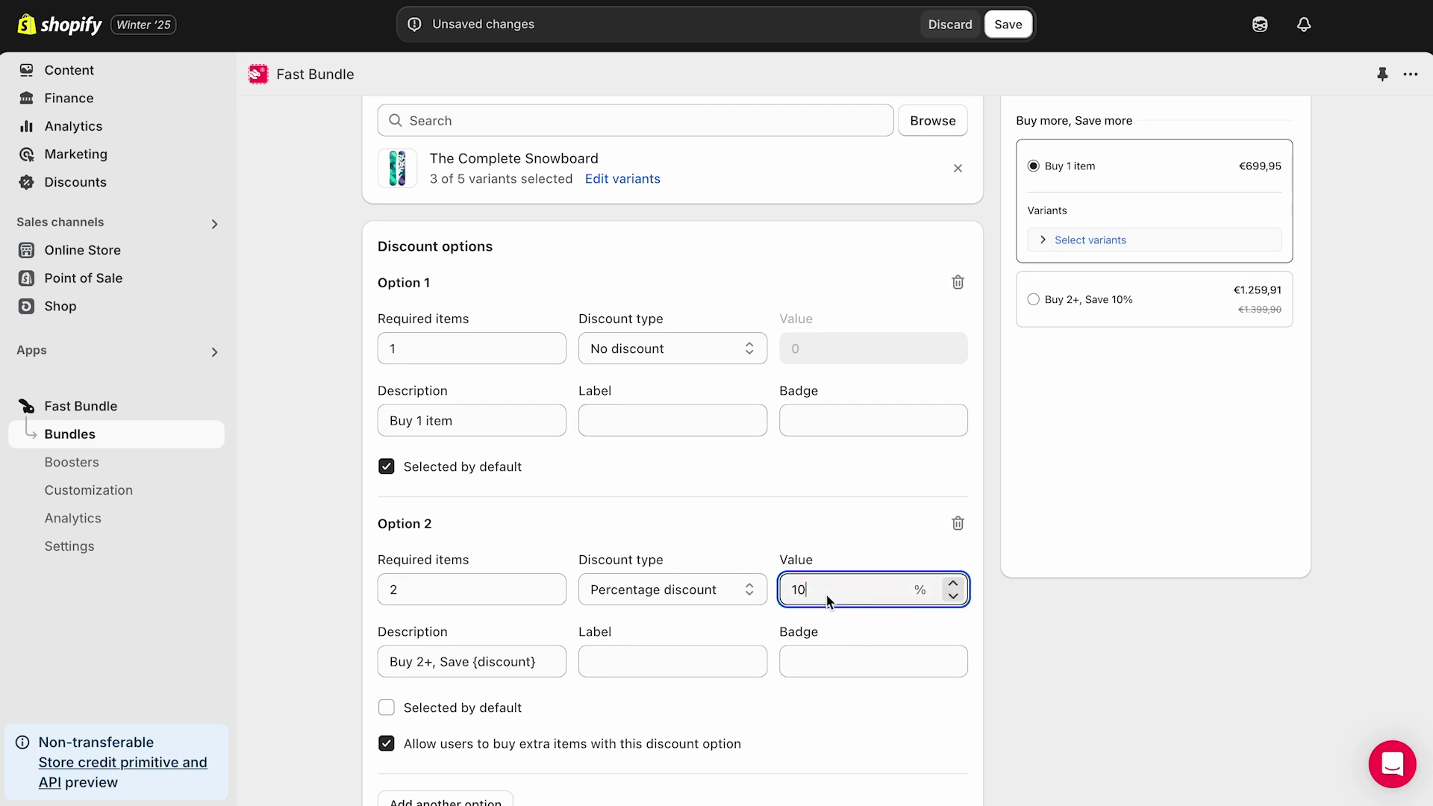
{"action": "key", "text": "BackSpace"}
{"action": "type", "text": "5"}
{"action": "left_click", "coordinate": [647, 590]}
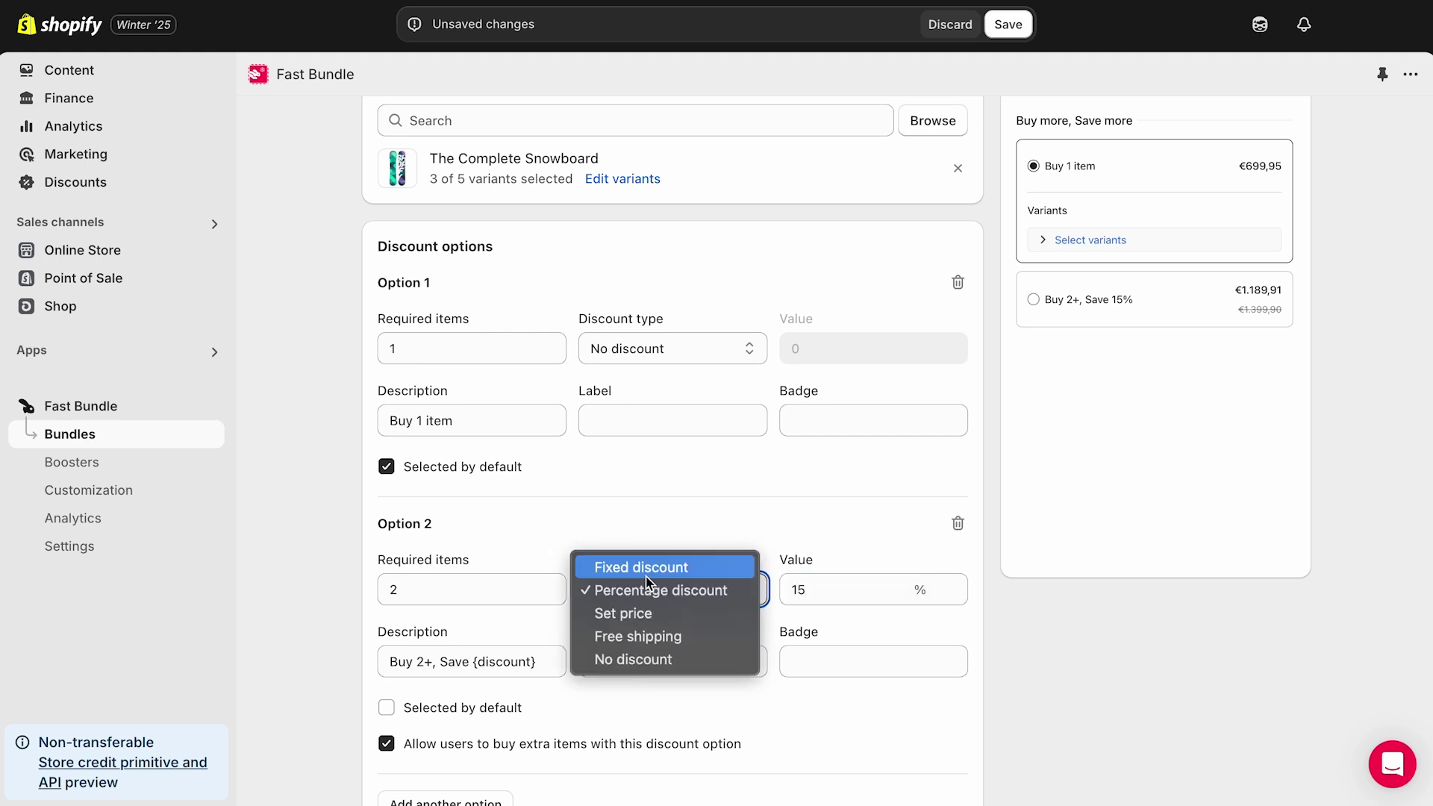
{"action": "left_click", "coordinate": [681, 491]}
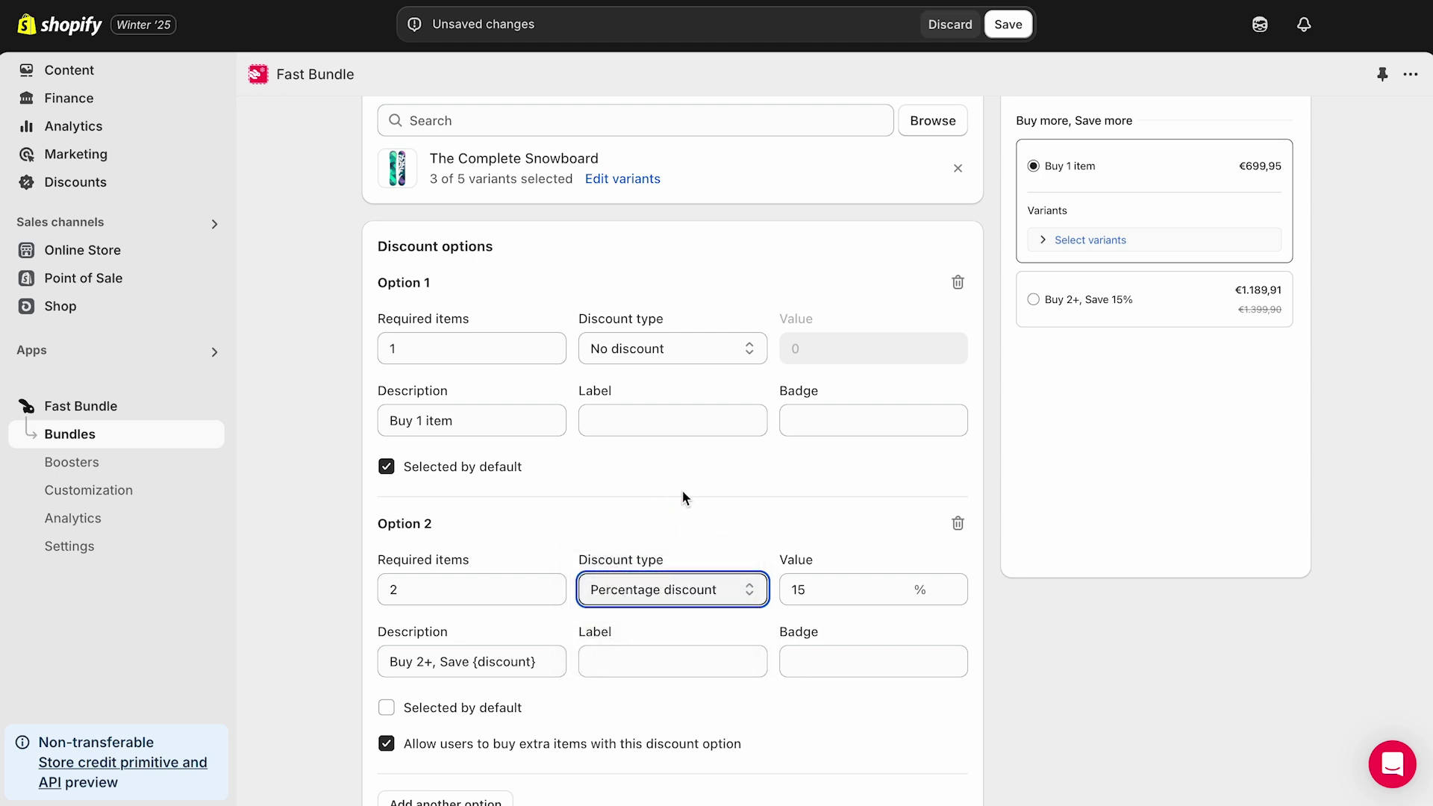
{"action": "scroll", "coordinate": [682, 490], "scroll_direction": "down", "scroll_amount": 1}
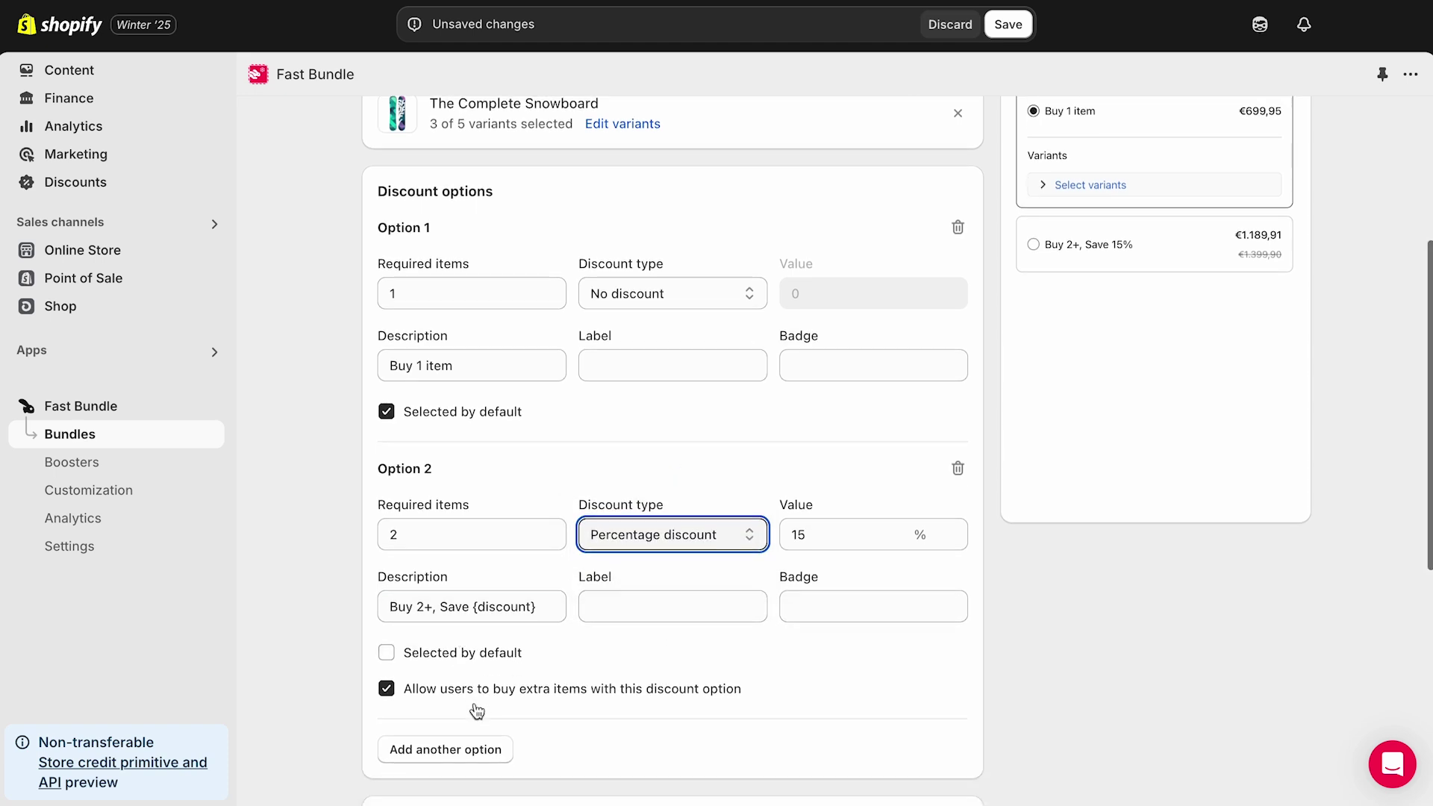
{"action": "scroll", "coordinate": [476, 716], "scroll_direction": "down", "scroll_amount": 1}
Step: Add Option 3 (Buy 3+) and set its discount value to 35%
{"action": "left_click", "coordinate": [446, 716]}
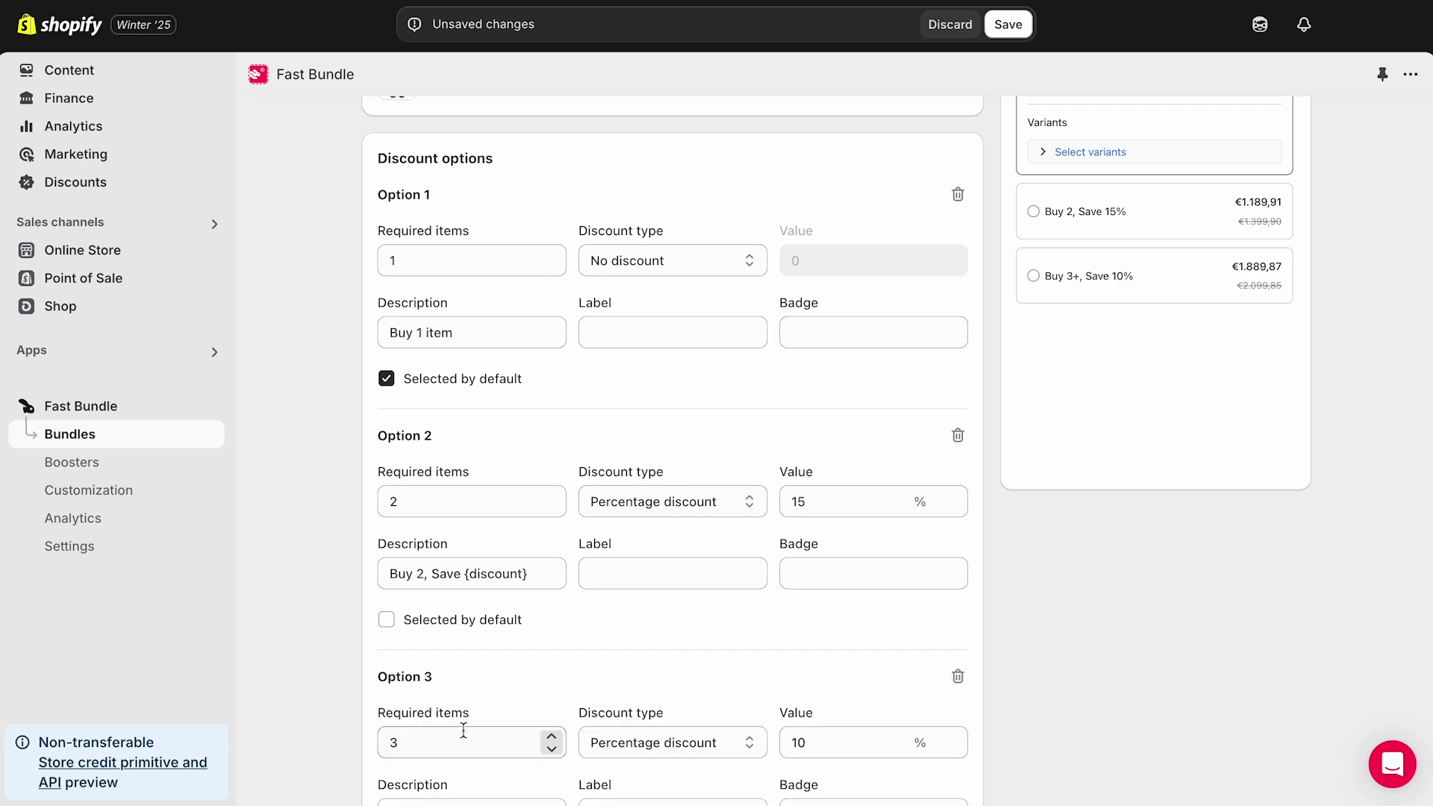
{"action": "scroll", "coordinate": [462, 729], "scroll_direction": "down", "scroll_amount": 1}
{"action": "scroll", "coordinate": [427, 659], "scroll_direction": "down", "scroll_amount": 1}
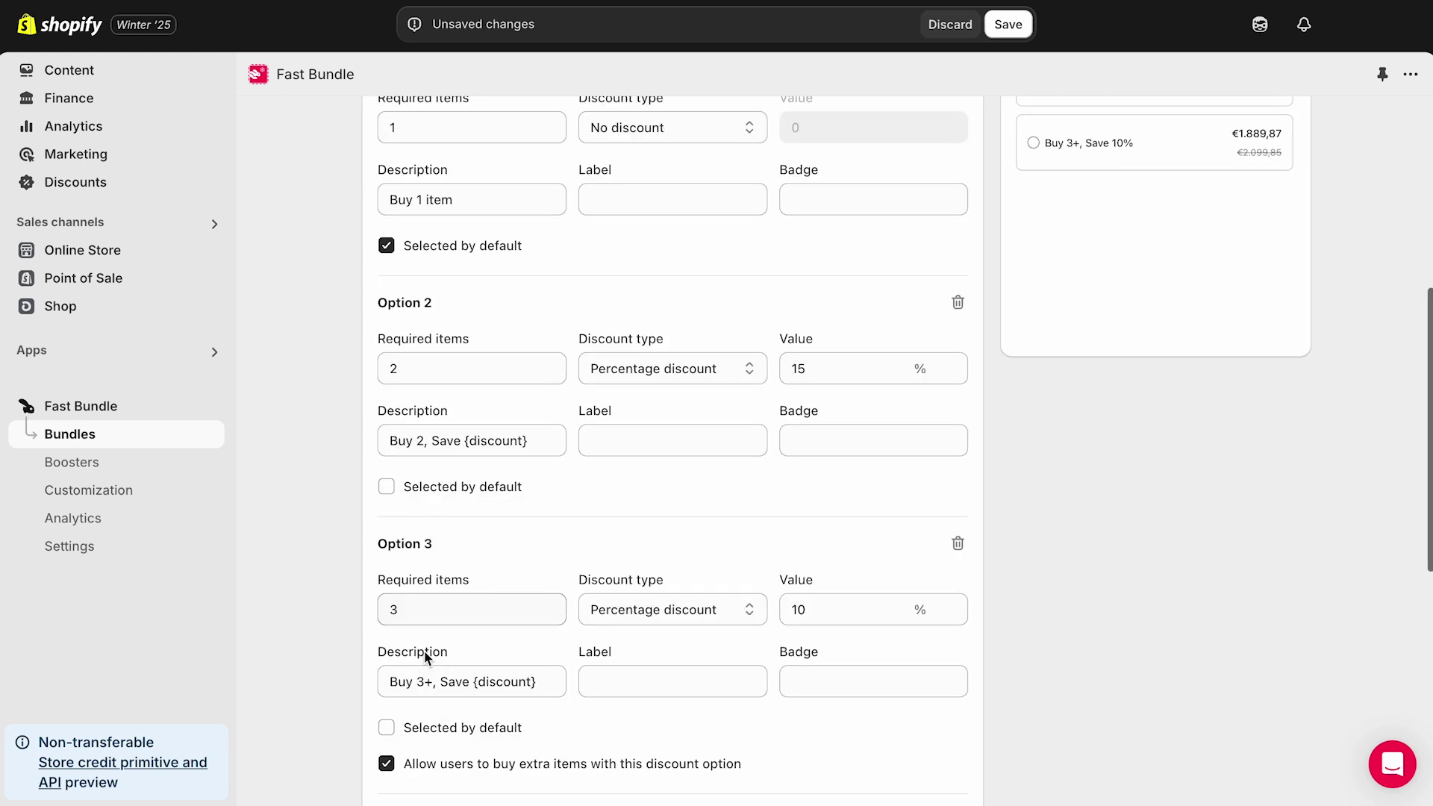
{"action": "double_click", "coordinate": [834, 611]}
{"action": "type", "text": "0"}
{"action": "key", "text": "BackSpace"}
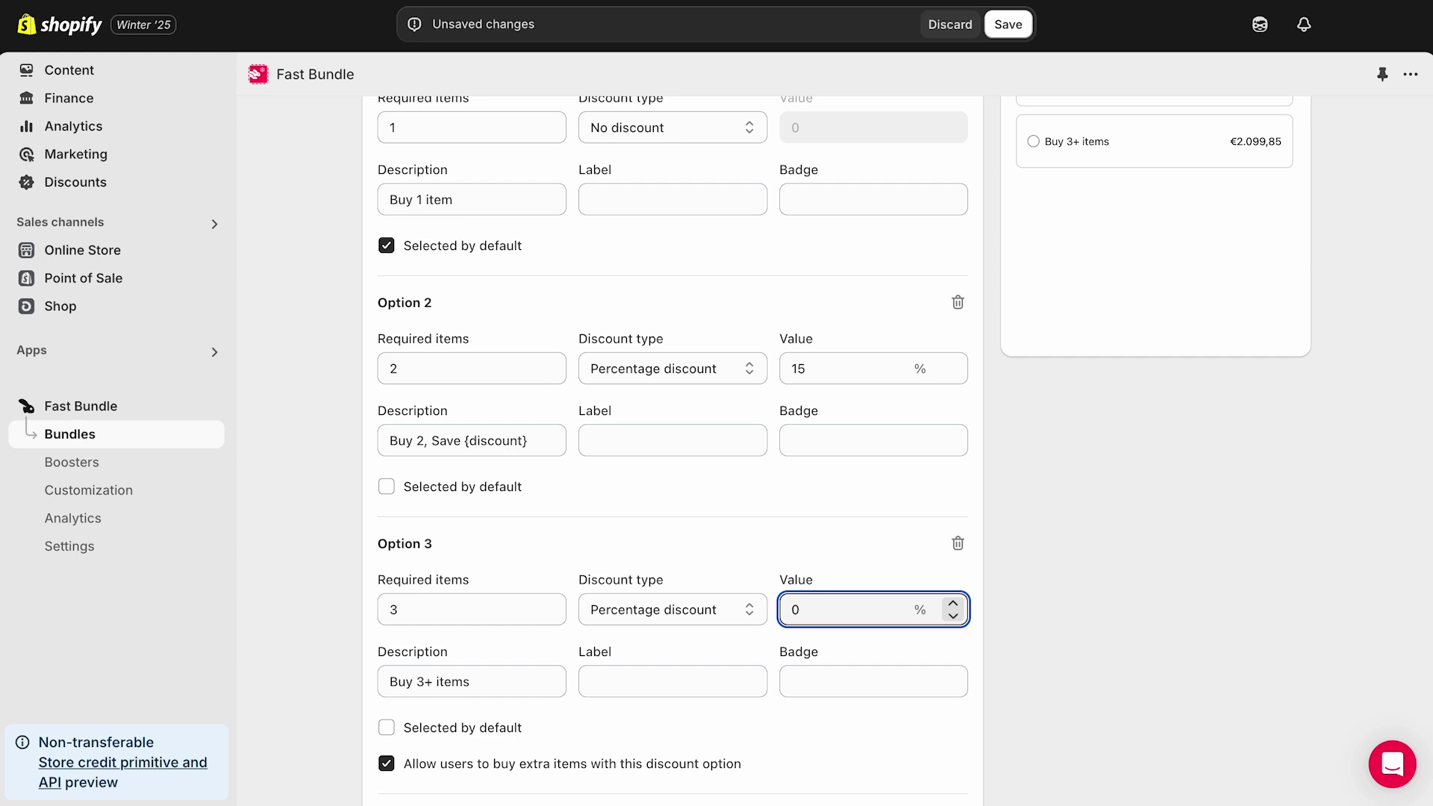
{"action": "type", "text": "35"}
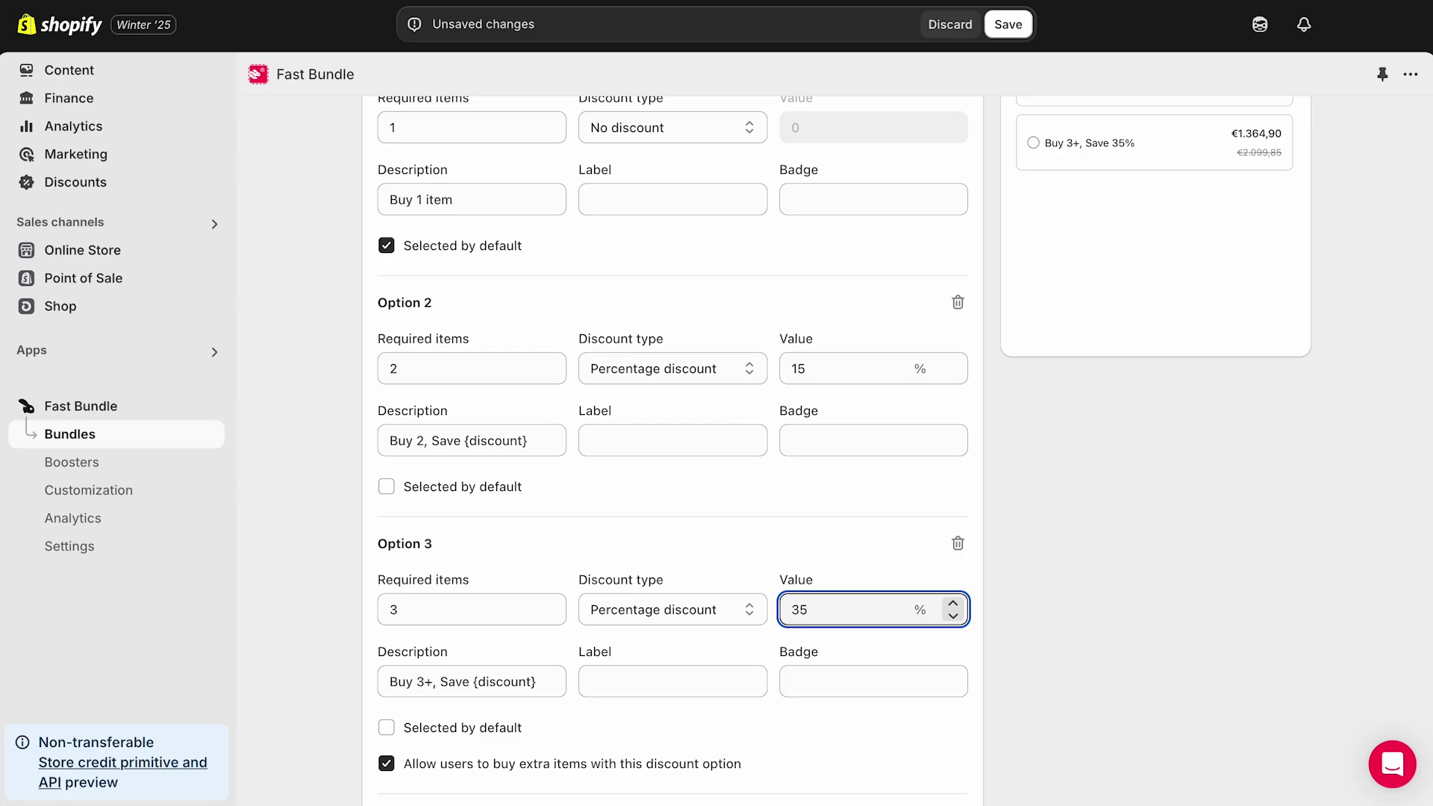
Step: Make Option 3 selected by default and allow extra-item purchases in it
{"action": "left_click", "coordinate": [463, 727]}
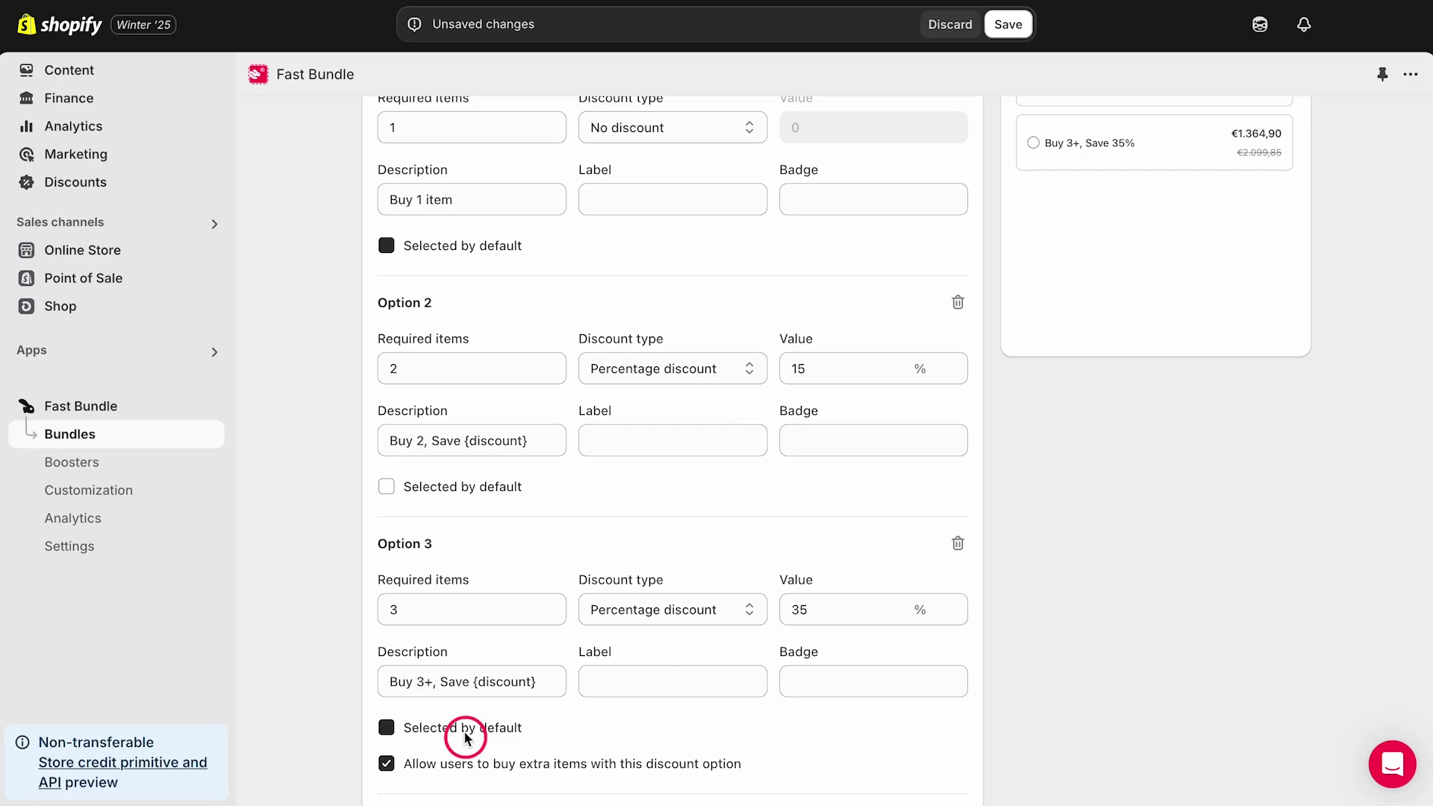
{"action": "left_click", "coordinate": [444, 488]}
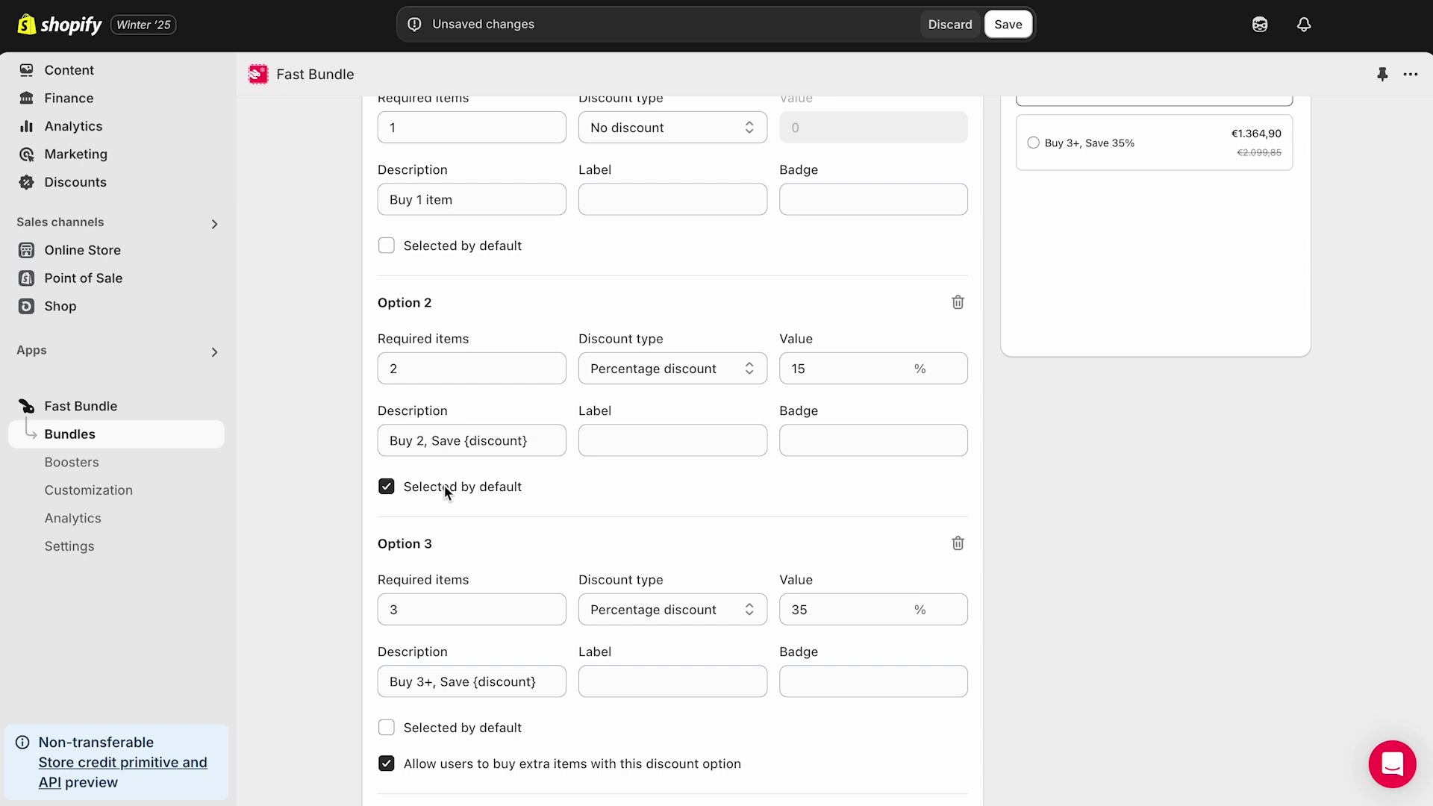
{"action": "scroll", "coordinate": [444, 484], "scroll_direction": "down", "scroll_amount": 1}
{"action": "left_click", "coordinate": [447, 718]}
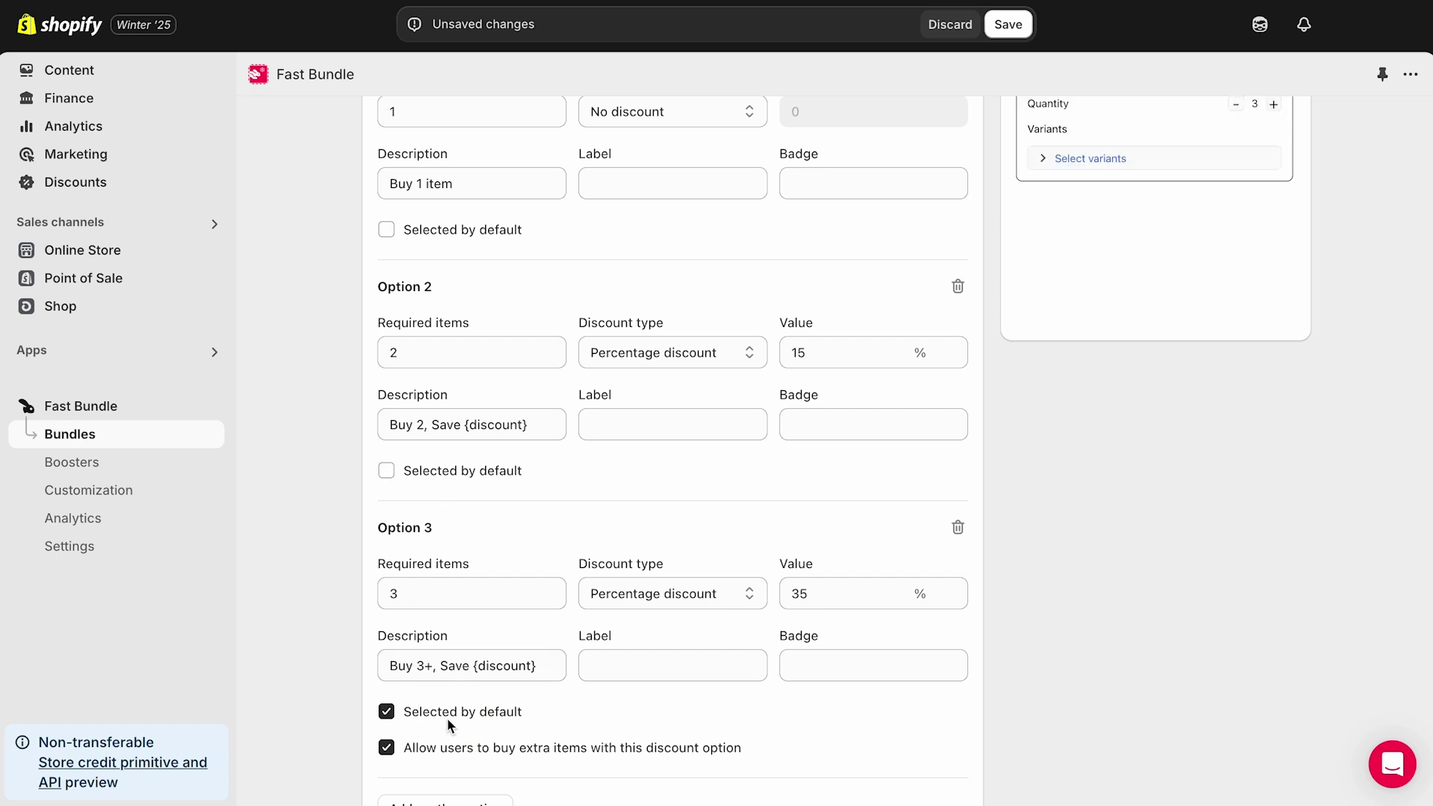
{"action": "left_click", "coordinate": [424, 748]}
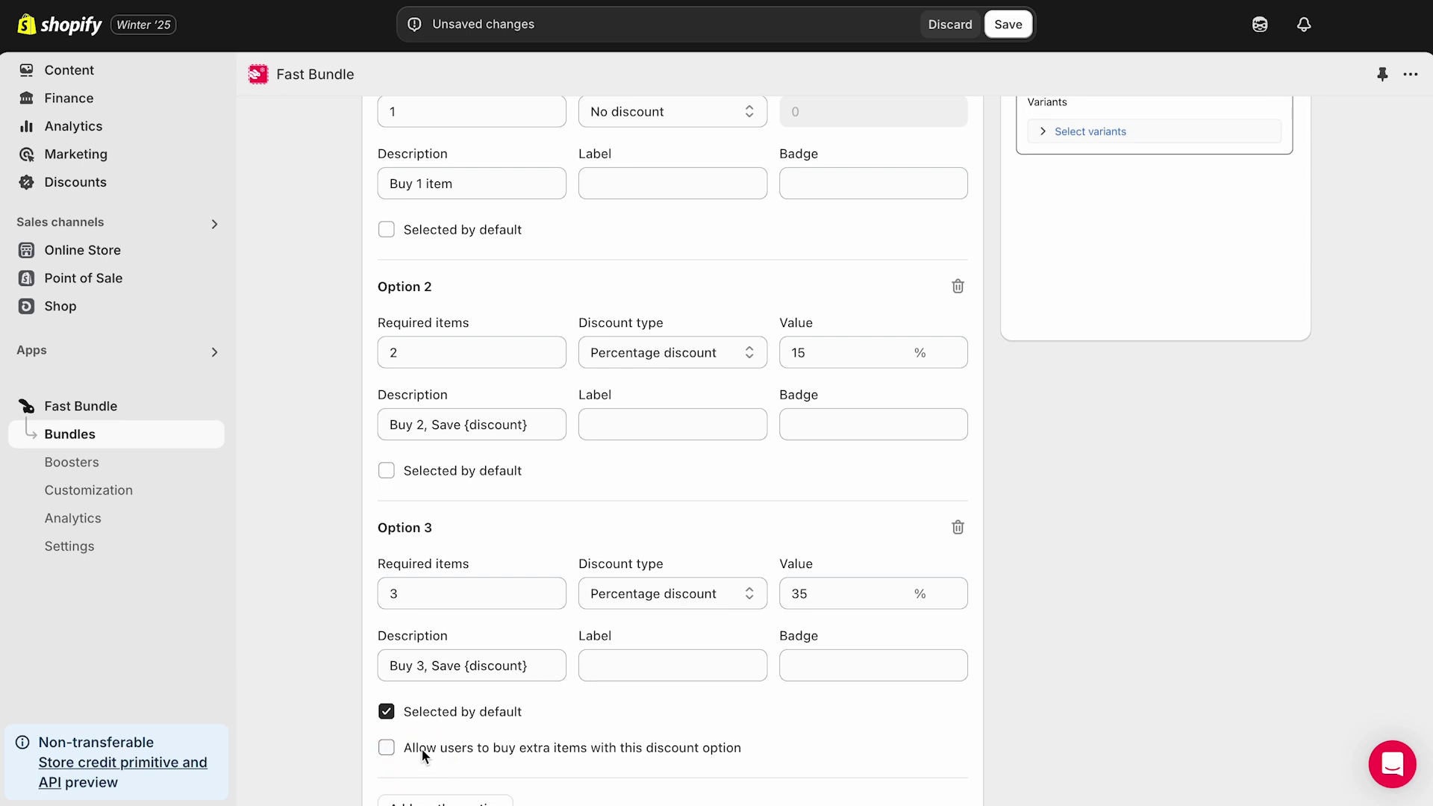
{"action": "left_click", "coordinate": [423, 756]}
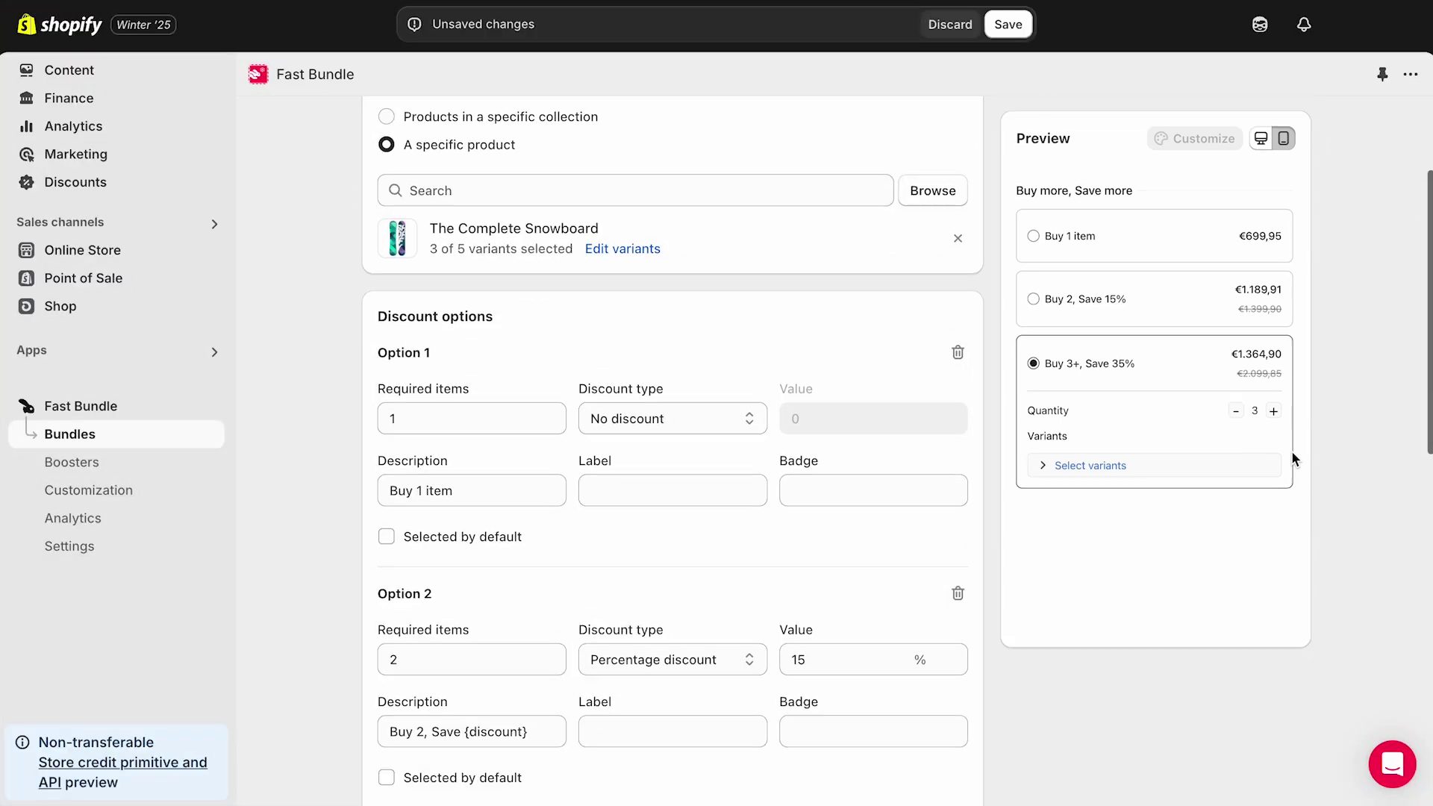
{"action": "scroll", "coordinate": [1291, 450], "scroll_direction": "down", "scroll_amount": 1}
{"action": "scroll", "coordinate": [1291, 451], "scroll_direction": "down", "scroll_amount": 3}
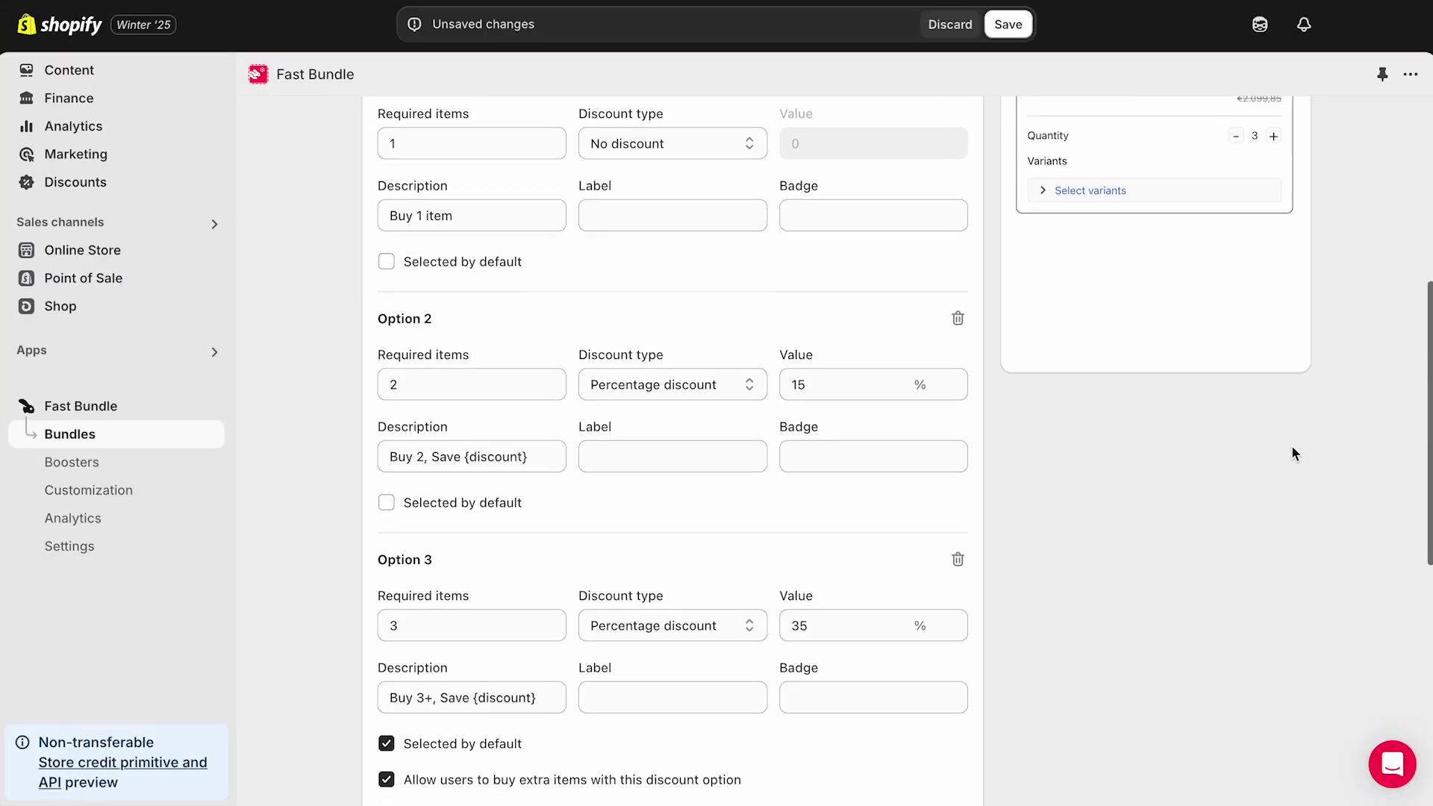
{"action": "scroll", "coordinate": [1291, 445], "scroll_direction": "down", "scroll_amount": 1}
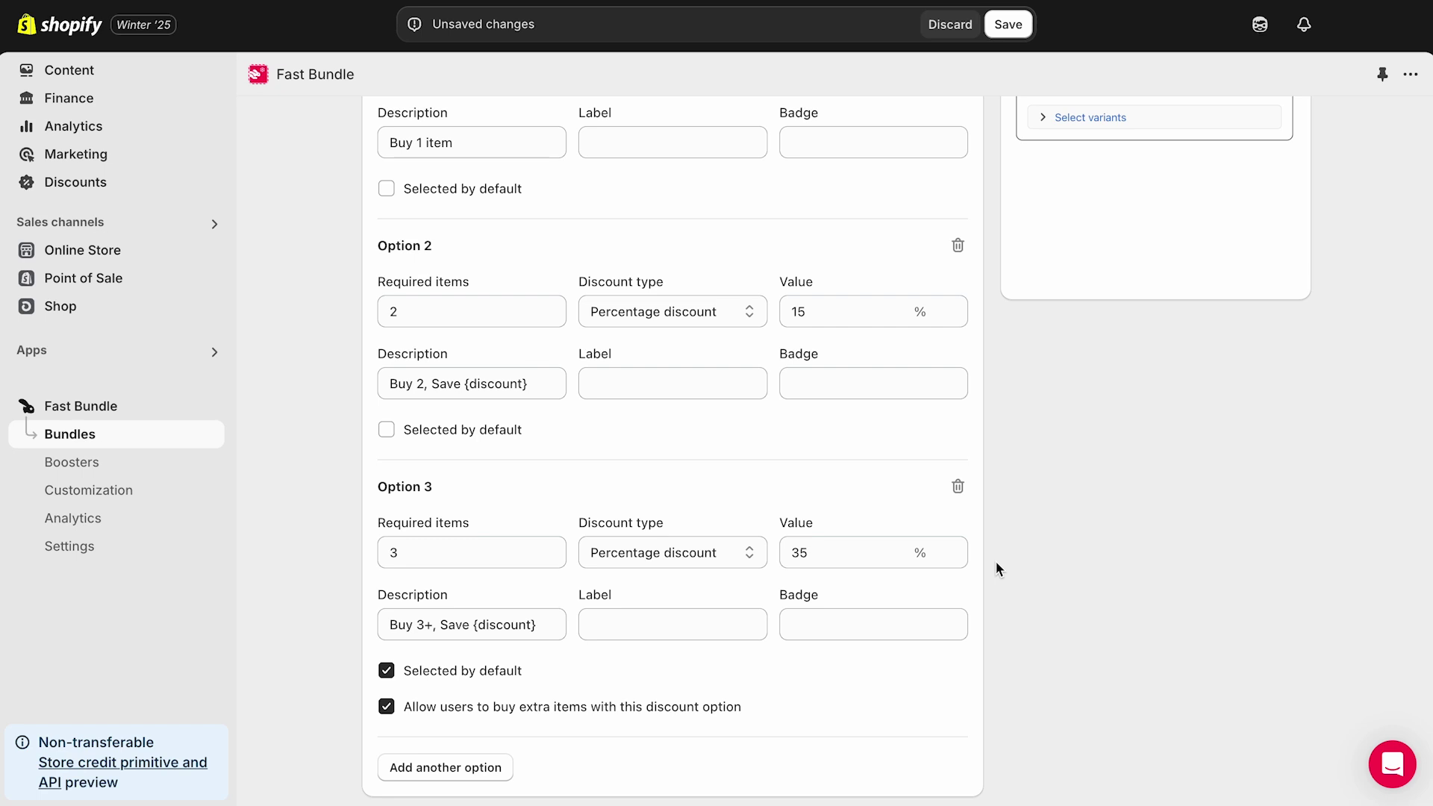
Step: Enter 'Most Popular' as Option 3's label and 'Limited Offer' as its badge
{"action": "left_click", "coordinate": [633, 626]}
{"action": "type", "text": "Most Popl"}
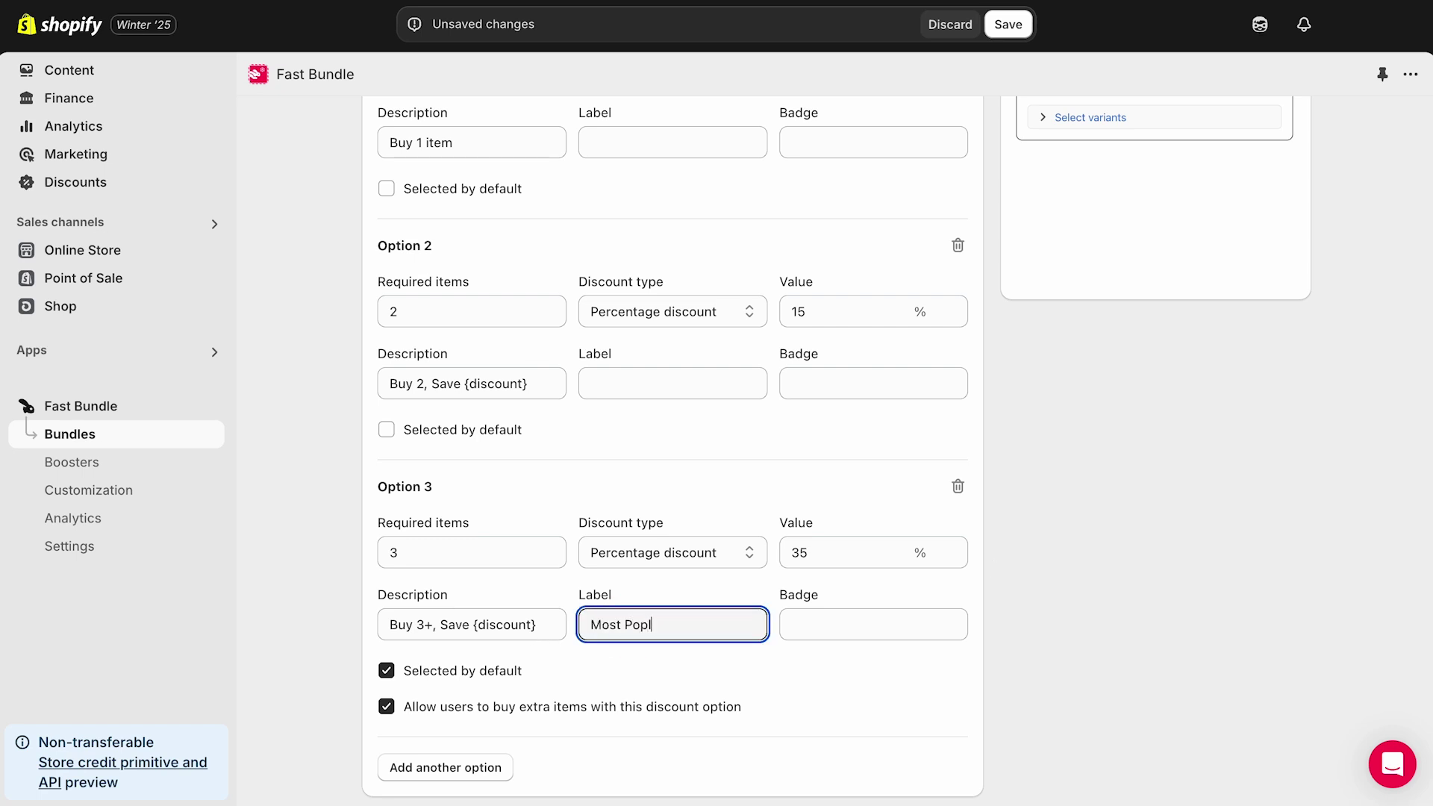
{"action": "type", "text": "uka"}
{"action": "key", "text": "BackSpace"}
{"action": "key", "text": "BackSpace"}
{"action": "type", "text": "lar"}
{"action": "left_click", "coordinate": [840, 621]}
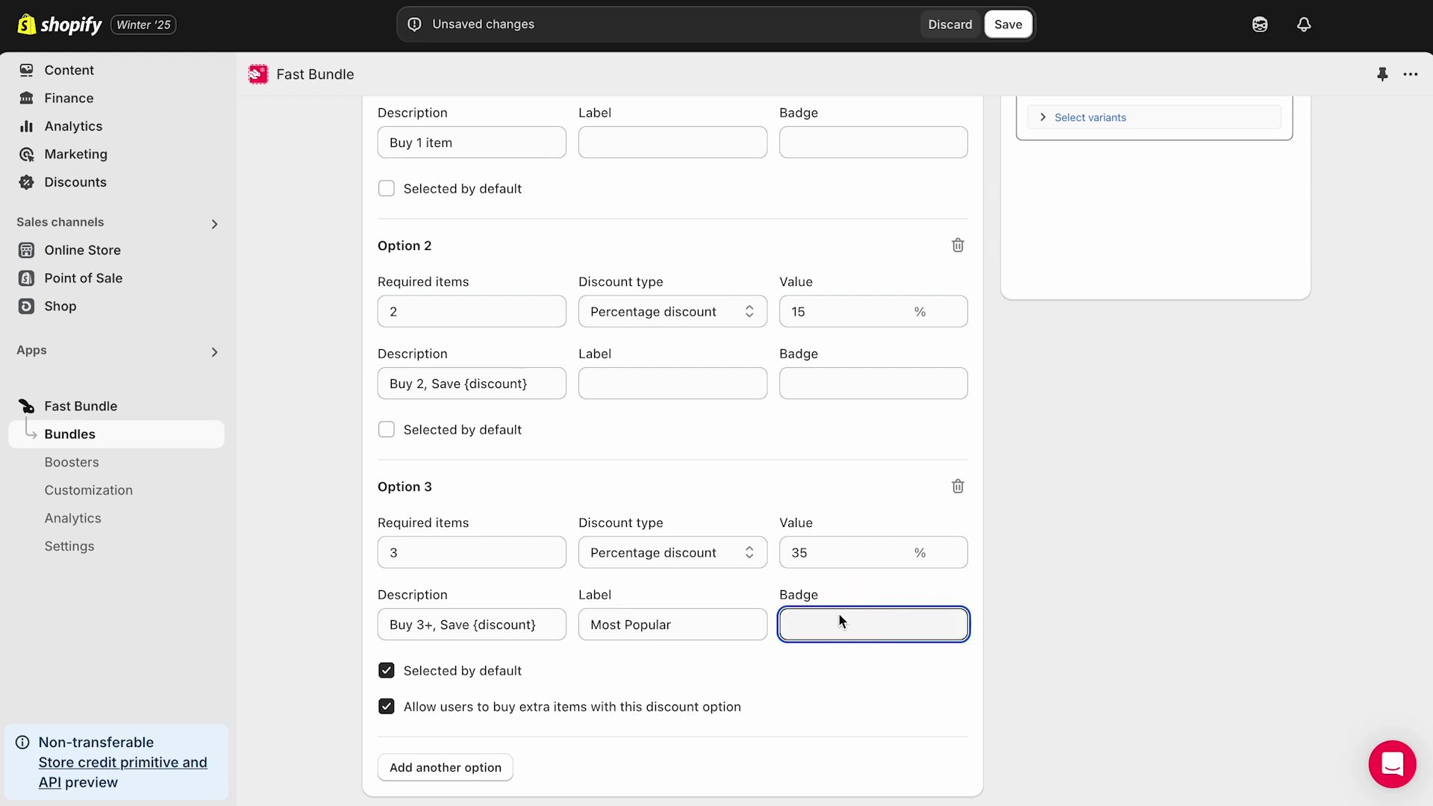
{"action": "type", "text": "Lmi"}
{"action": "key", "text": "BackSpace"}
{"action": "key", "text": "BackSpace"}
{"action": "type", "text": "imited Offer"}
{"action": "scroll", "coordinate": [897, 586], "scroll_direction": "up", "scroll_amount": 5}
{"action": "scroll", "coordinate": [1049, 492], "scroll_direction": "up", "scroll_amount": 3}
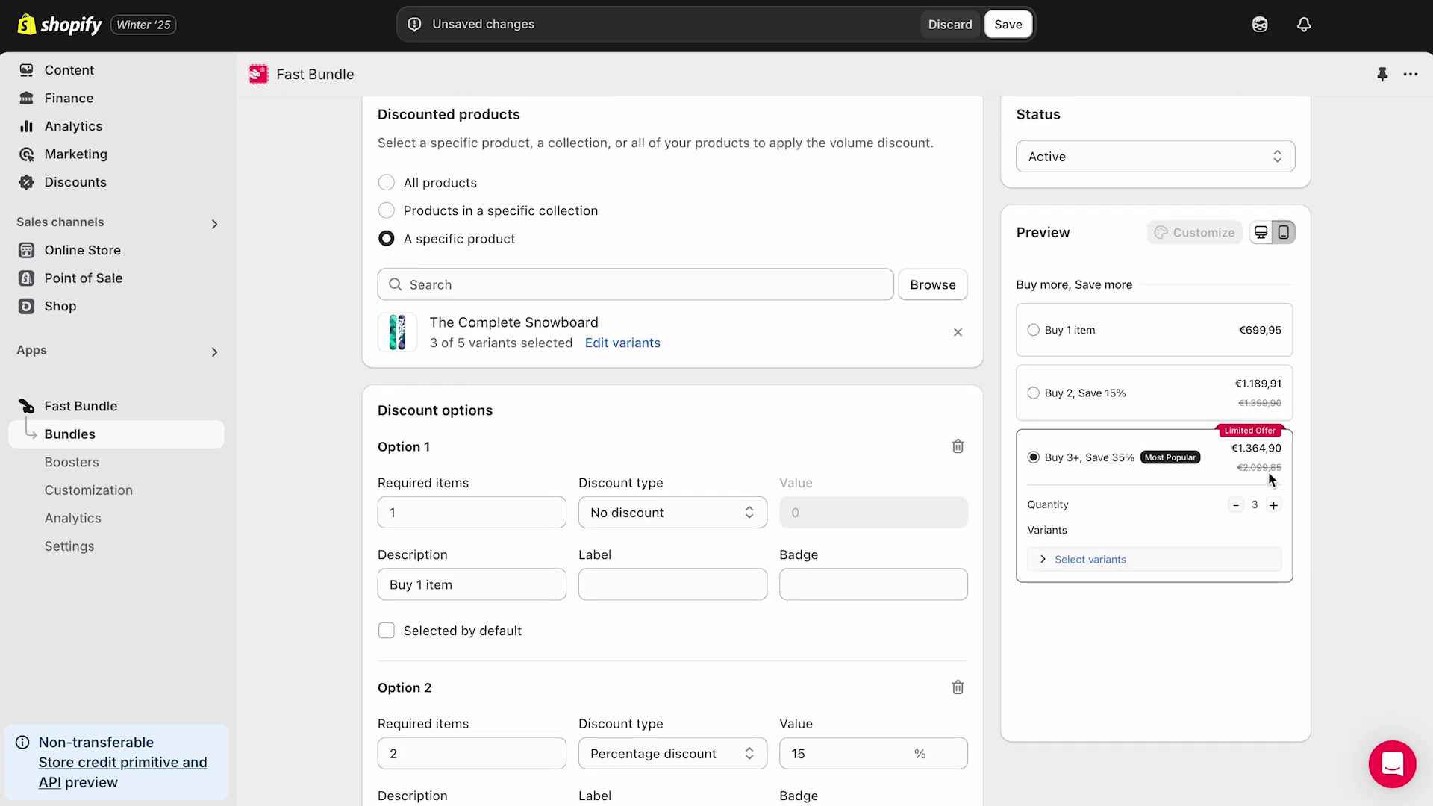
{"action": "scroll", "coordinate": [1270, 472], "scroll_direction": "down", "scroll_amount": 3}
{"action": "scroll", "coordinate": [1269, 471], "scroll_direction": "down", "scroll_amount": 3}
{"action": "scroll", "coordinate": [1269, 472], "scroll_direction": "down", "scroll_amount": 3}
{"action": "scroll", "coordinate": [1269, 471], "scroll_direction": "down", "scroll_amount": 4}
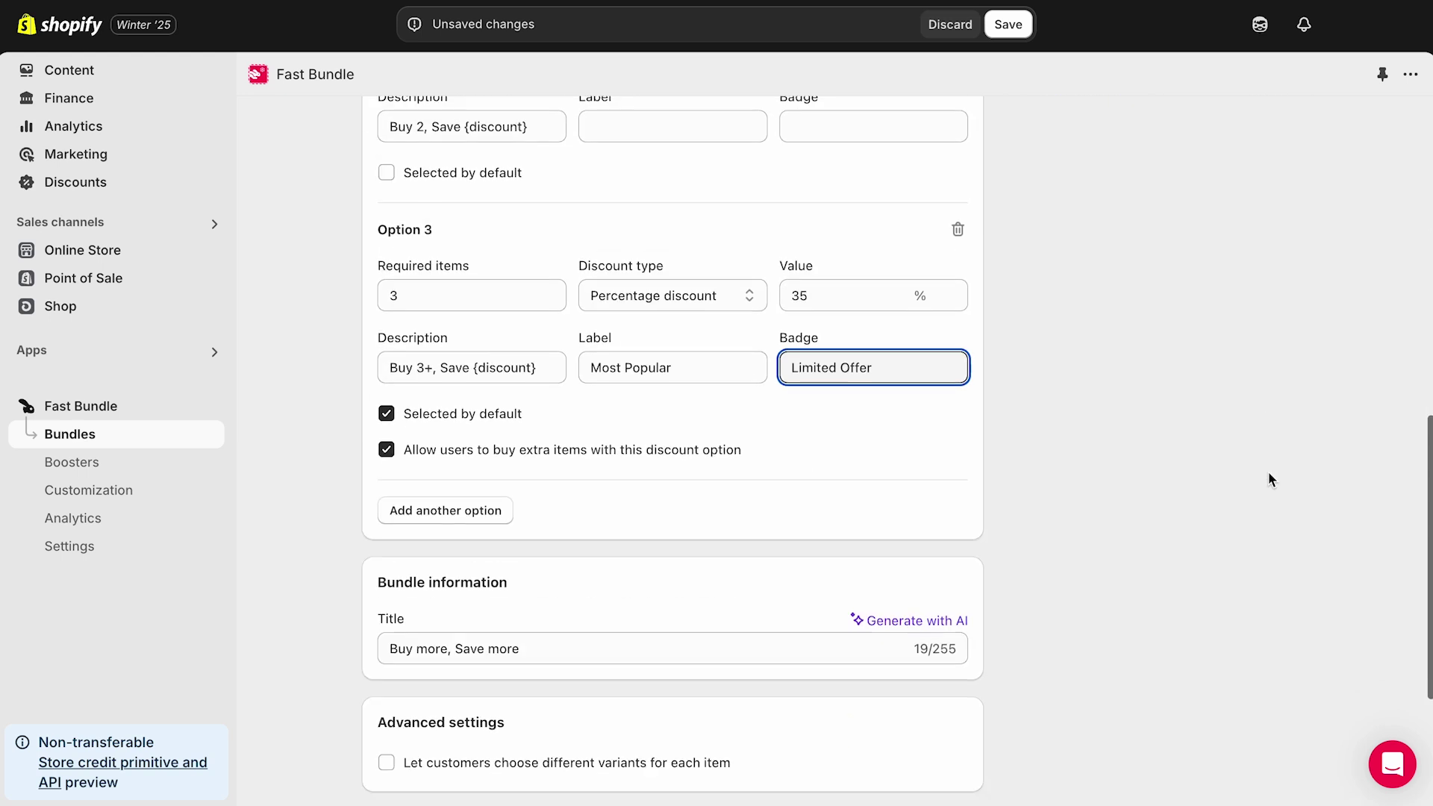
{"action": "scroll", "coordinate": [1269, 471], "scroll_direction": "down", "scroll_amount": 3}
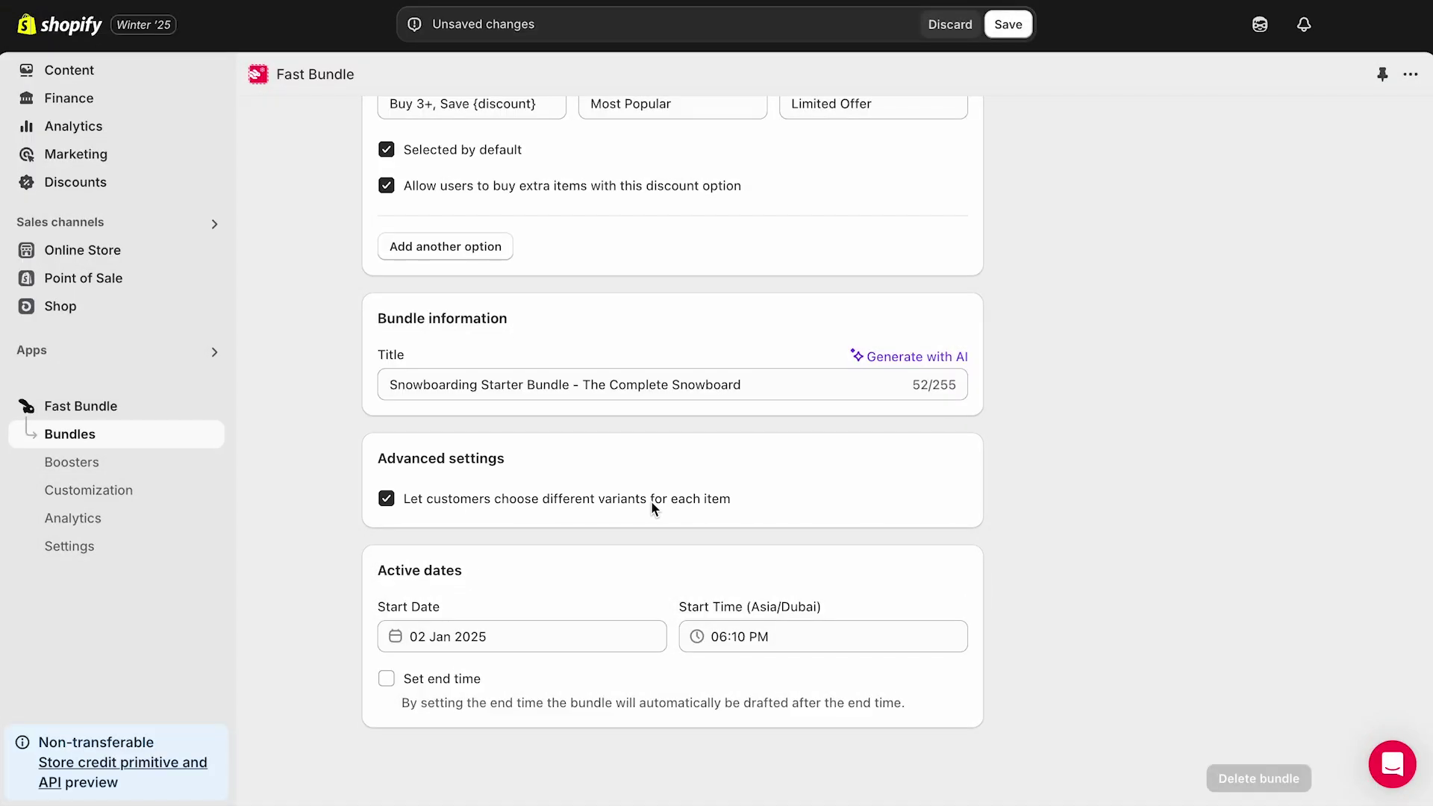
{"action": "scroll", "coordinate": [651, 500], "scroll_direction": "up", "scroll_amount": 3}
{"action": "scroll", "coordinate": [651, 501], "scroll_direction": "up", "scroll_amount": 3}
{"action": "scroll", "coordinate": [1033, 310], "scroll_direction": "up", "scroll_amount": 5}
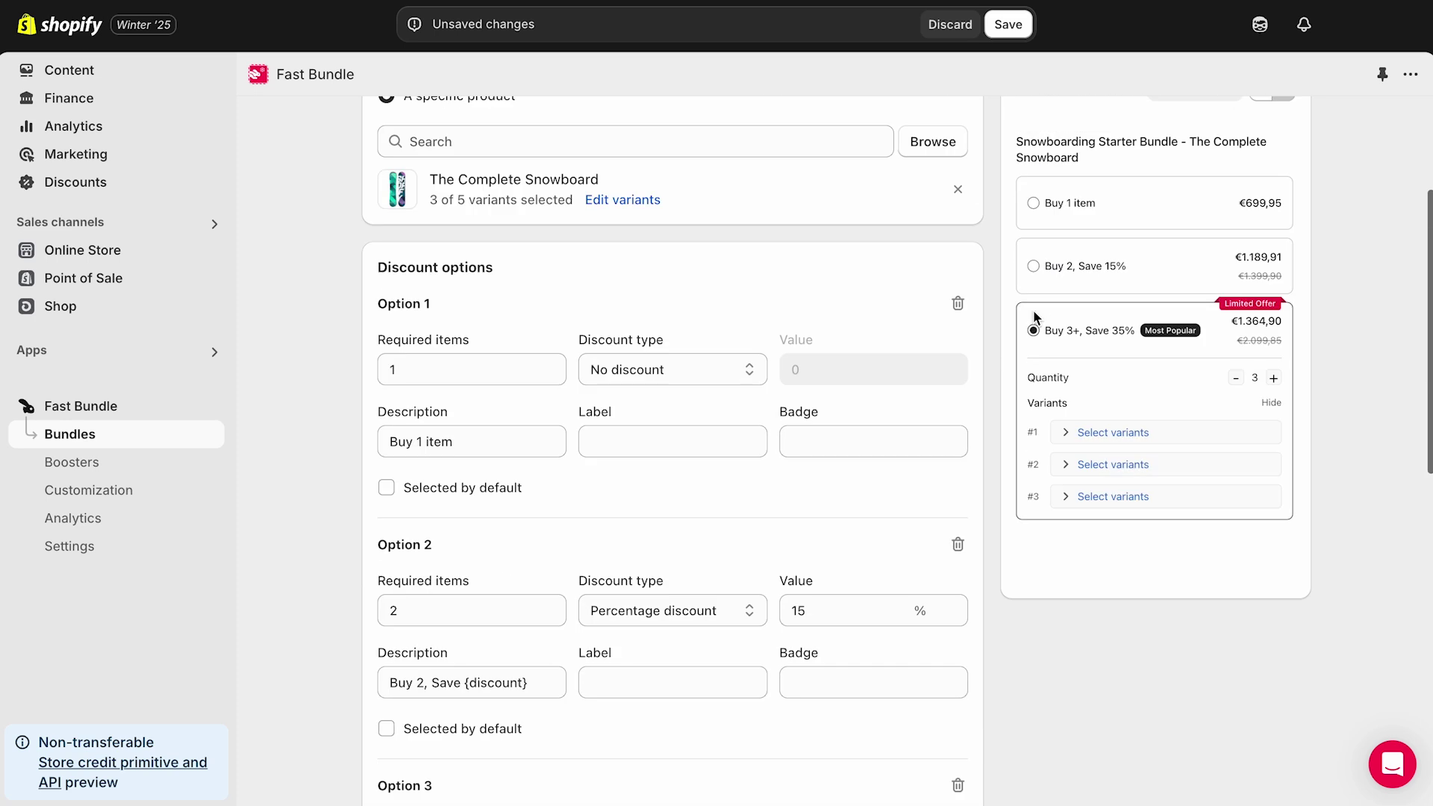
Step: Test preview quantities 3 to 5, then turn off per-item variant choice
{"action": "left_click", "coordinate": [1273, 379]}
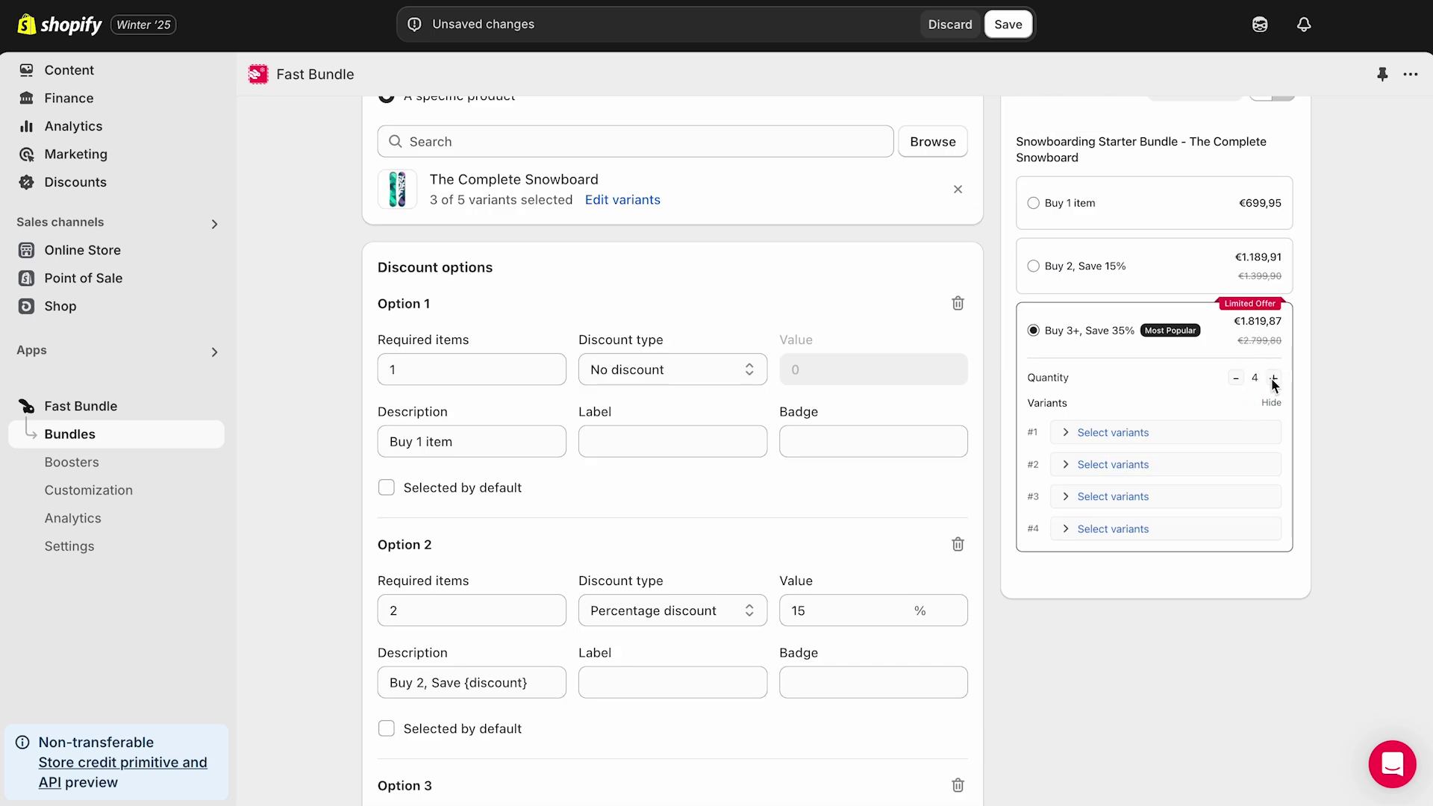
{"action": "left_click", "coordinate": [1274, 379]}
{"action": "left_click", "coordinate": [1236, 378]}
{"action": "left_click", "coordinate": [1273, 379]}
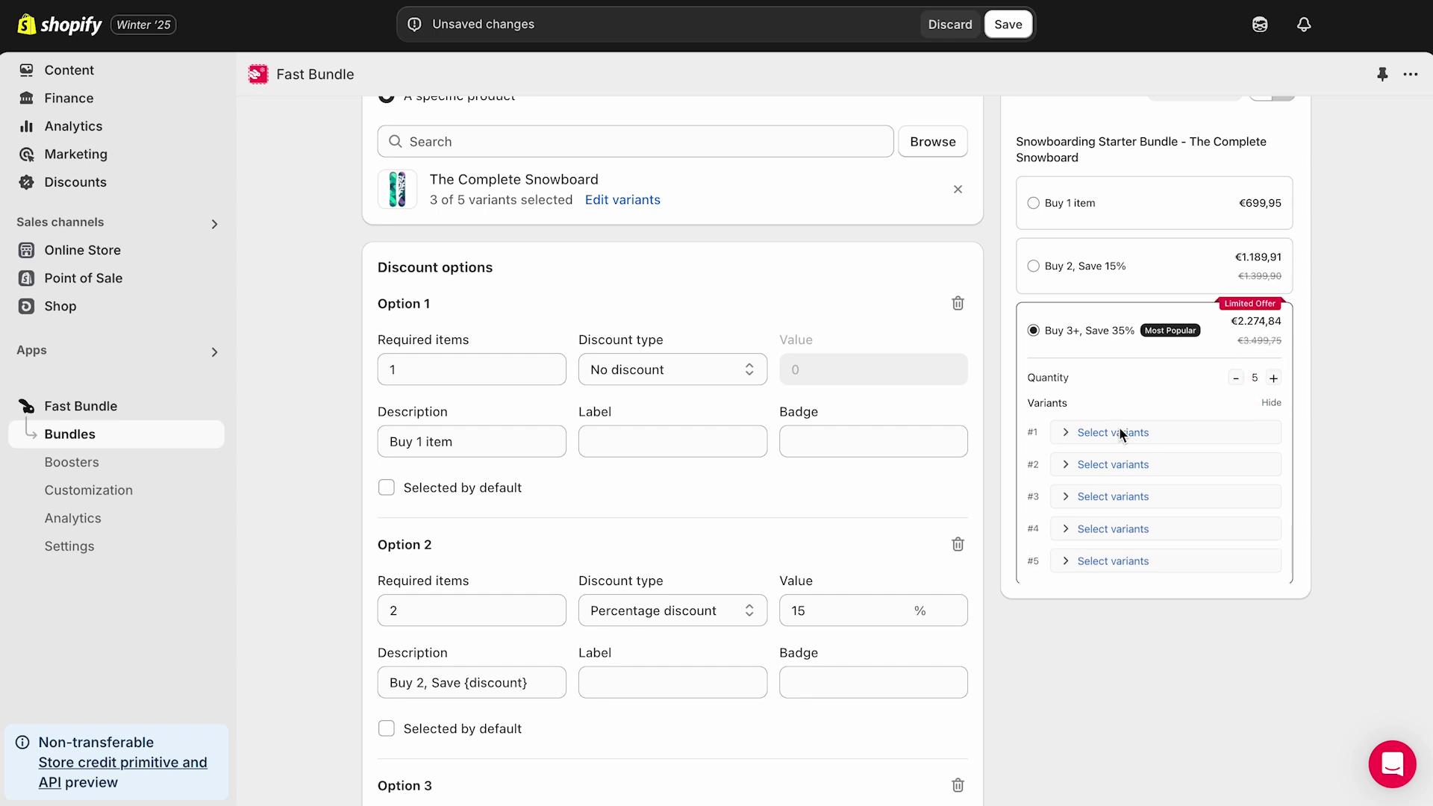
{"action": "left_click", "coordinate": [1236, 381]}
{"action": "scroll", "coordinate": [785, 504], "scroll_direction": "down", "scroll_amount": 4}
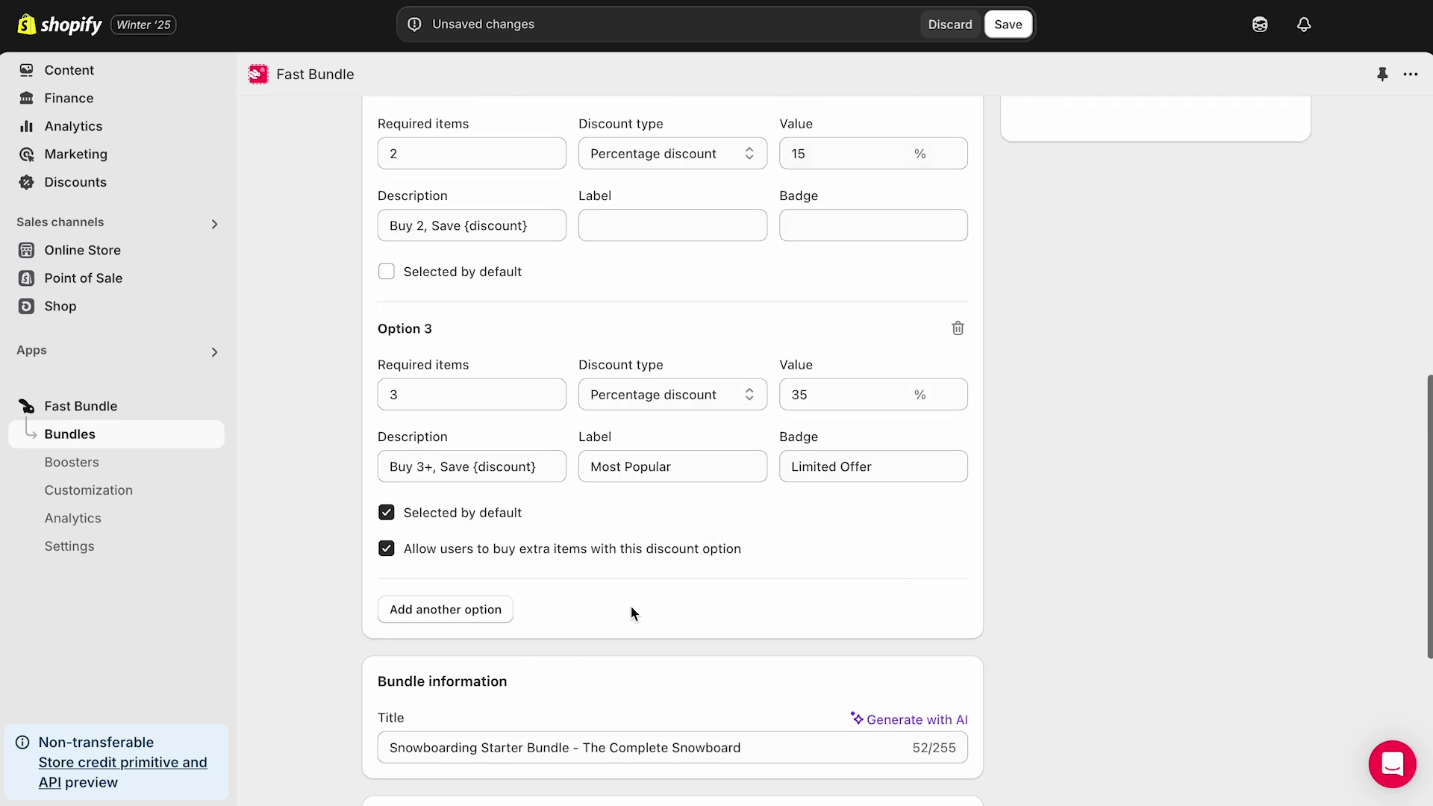
{"action": "scroll", "coordinate": [502, 612], "scroll_direction": "down", "scroll_amount": 3}
{"action": "scroll", "coordinate": [502, 612], "scroll_direction": "down", "scroll_amount": 1}
{"action": "left_click", "coordinate": [508, 598]}
{"action": "scroll", "coordinate": [508, 599], "scroll_direction": "up", "scroll_amount": 5}
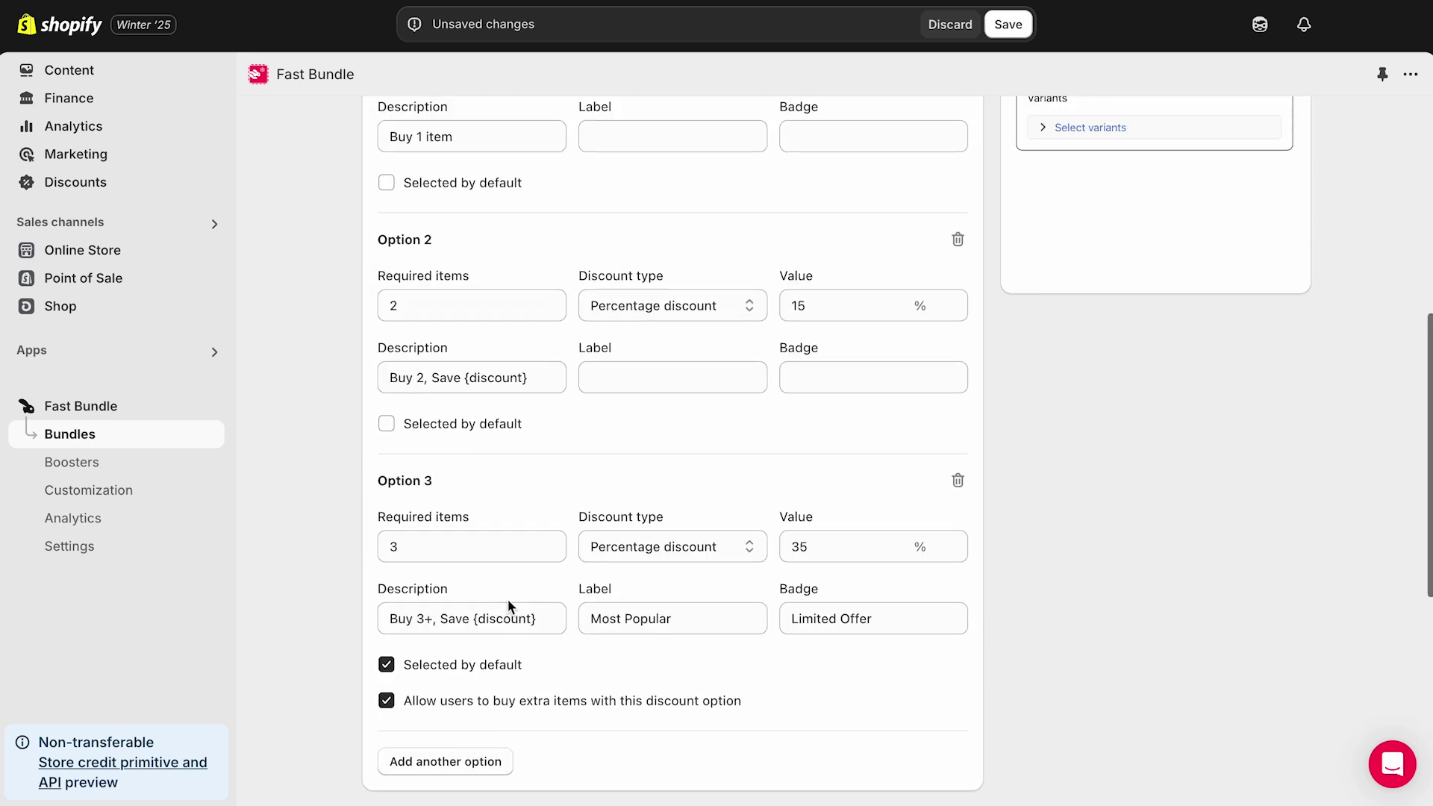
{"action": "scroll", "coordinate": [507, 599], "scroll_direction": "up", "scroll_amount": 3}
{"action": "scroll", "coordinate": [983, 433], "scroll_direction": "up", "scroll_amount": 2}
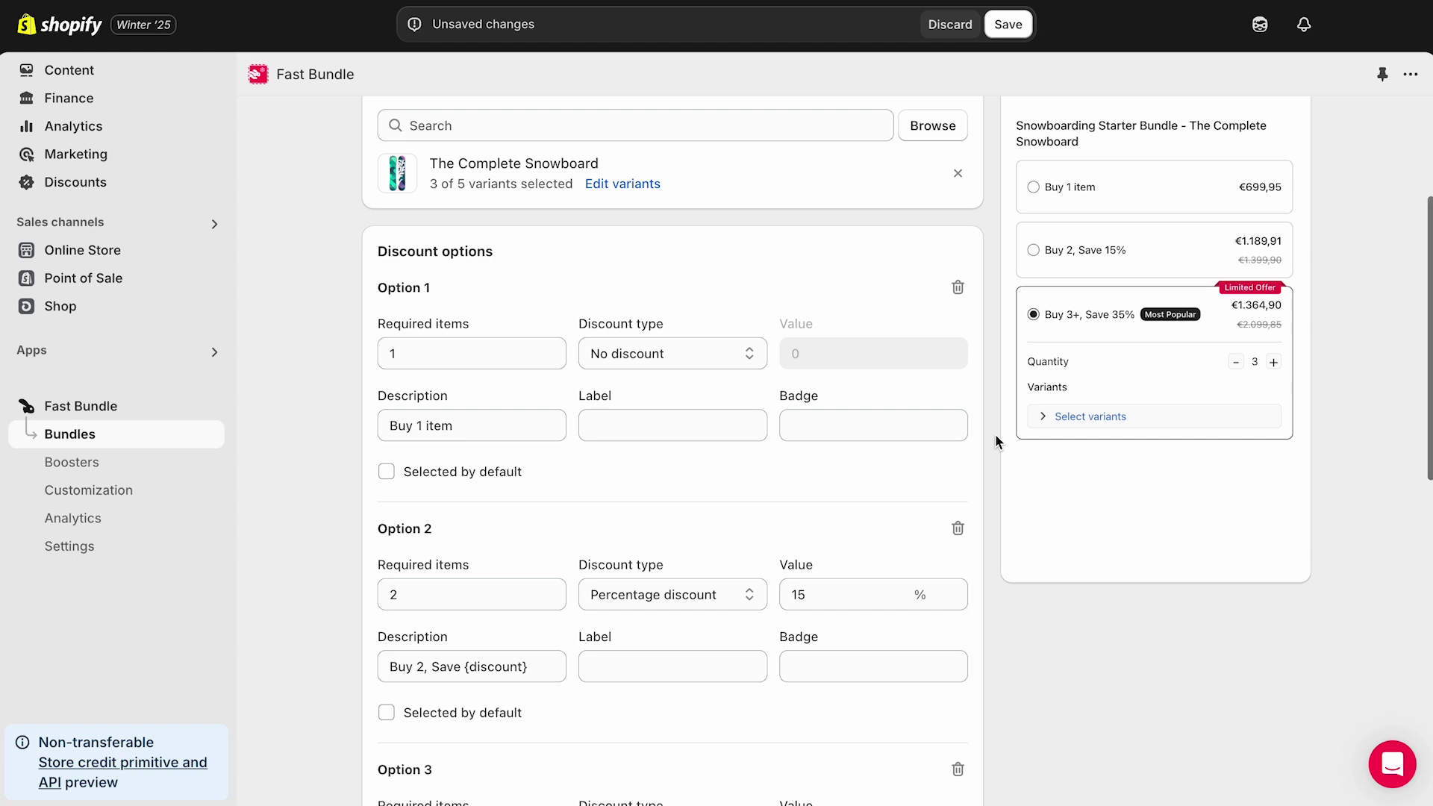
{"action": "scroll", "coordinate": [1165, 408], "scroll_direction": "down", "scroll_amount": 3}
{"action": "scroll", "coordinate": [1165, 408], "scroll_direction": "down", "scroll_amount": 5}
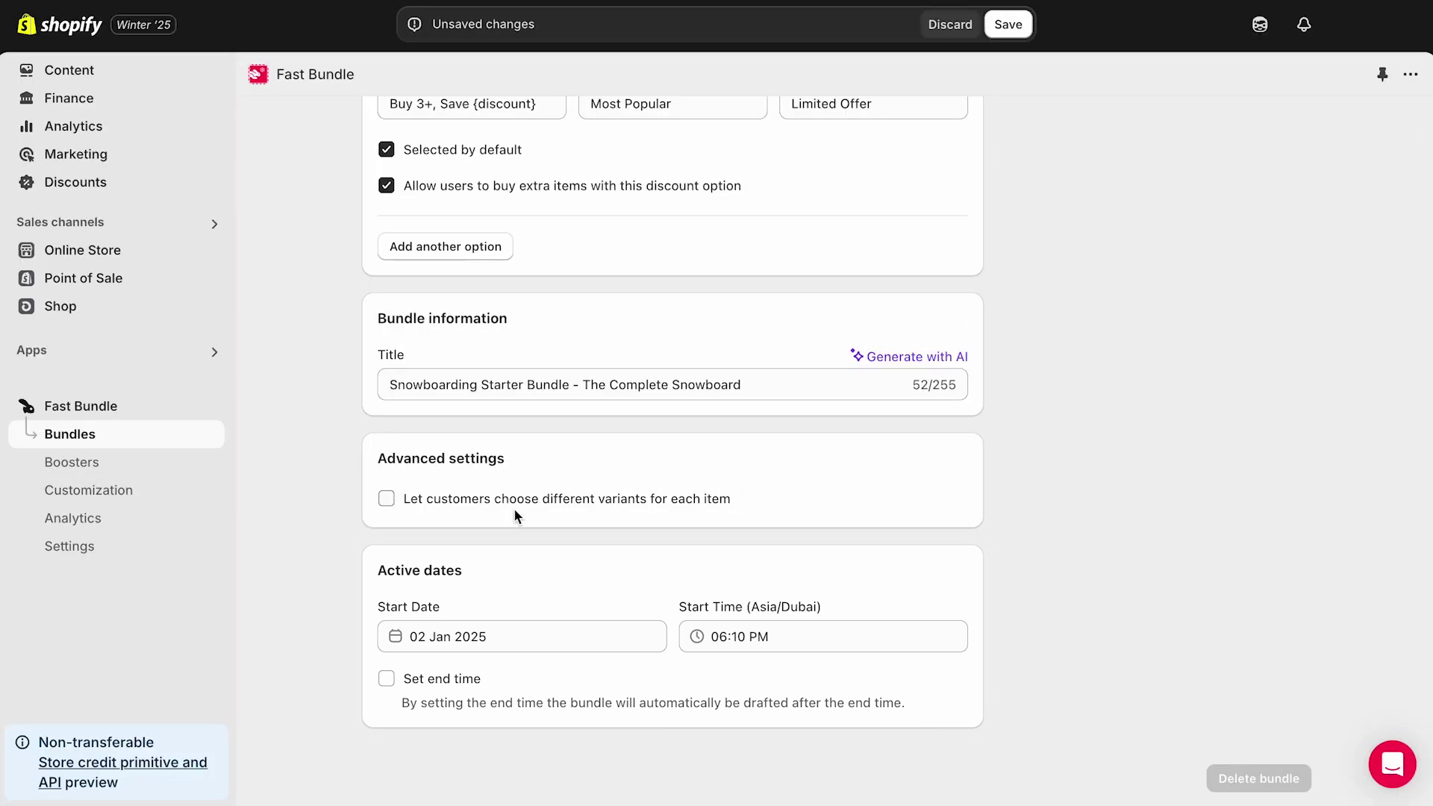
Step: Save the bundle and view The Complete Snowboard's product page on the store
{"action": "left_click", "coordinate": [1008, 23]}
{"action": "left_click", "coordinate": [1259, 136]}
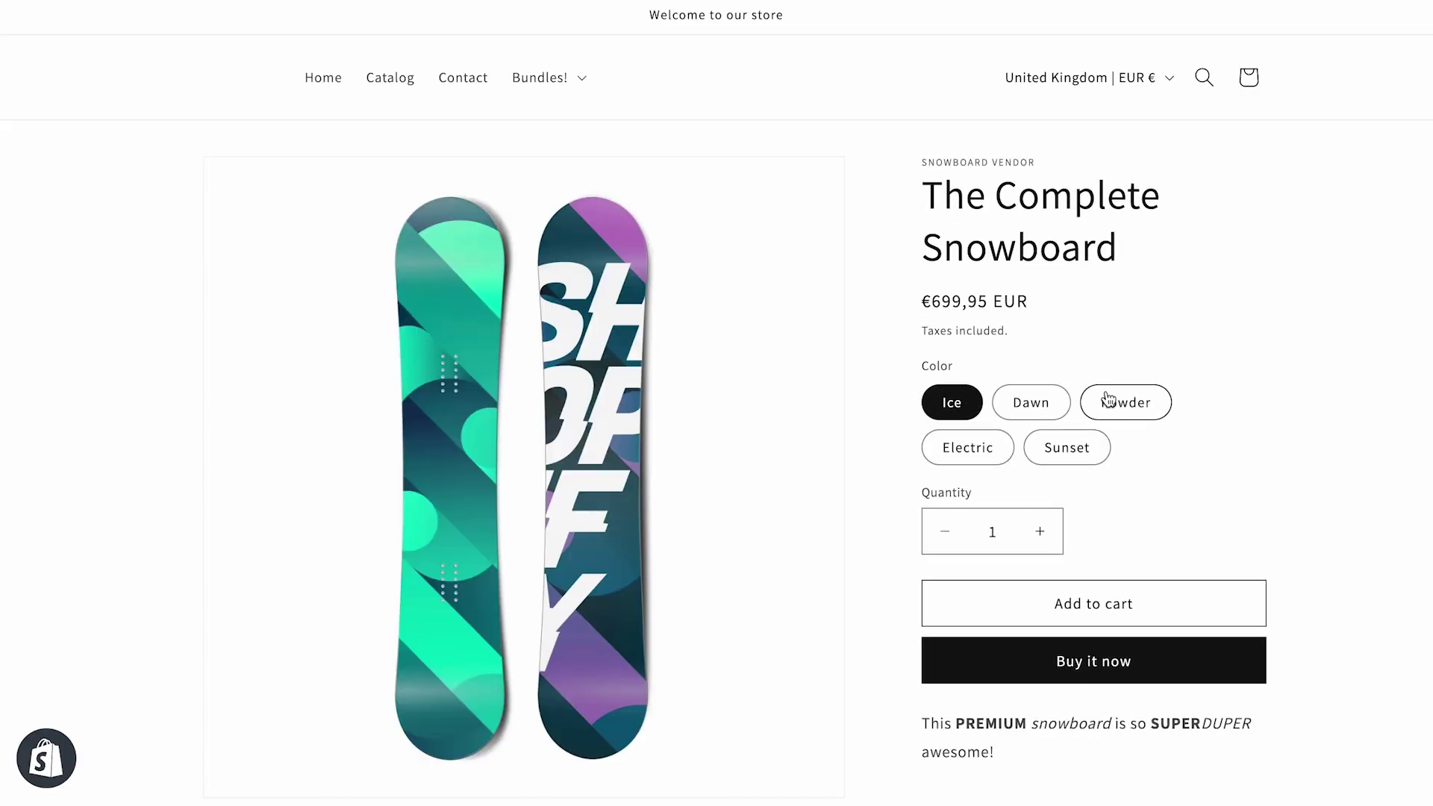
{"action": "scroll", "coordinate": [1331, 370], "scroll_direction": "down", "scroll_amount": 3}
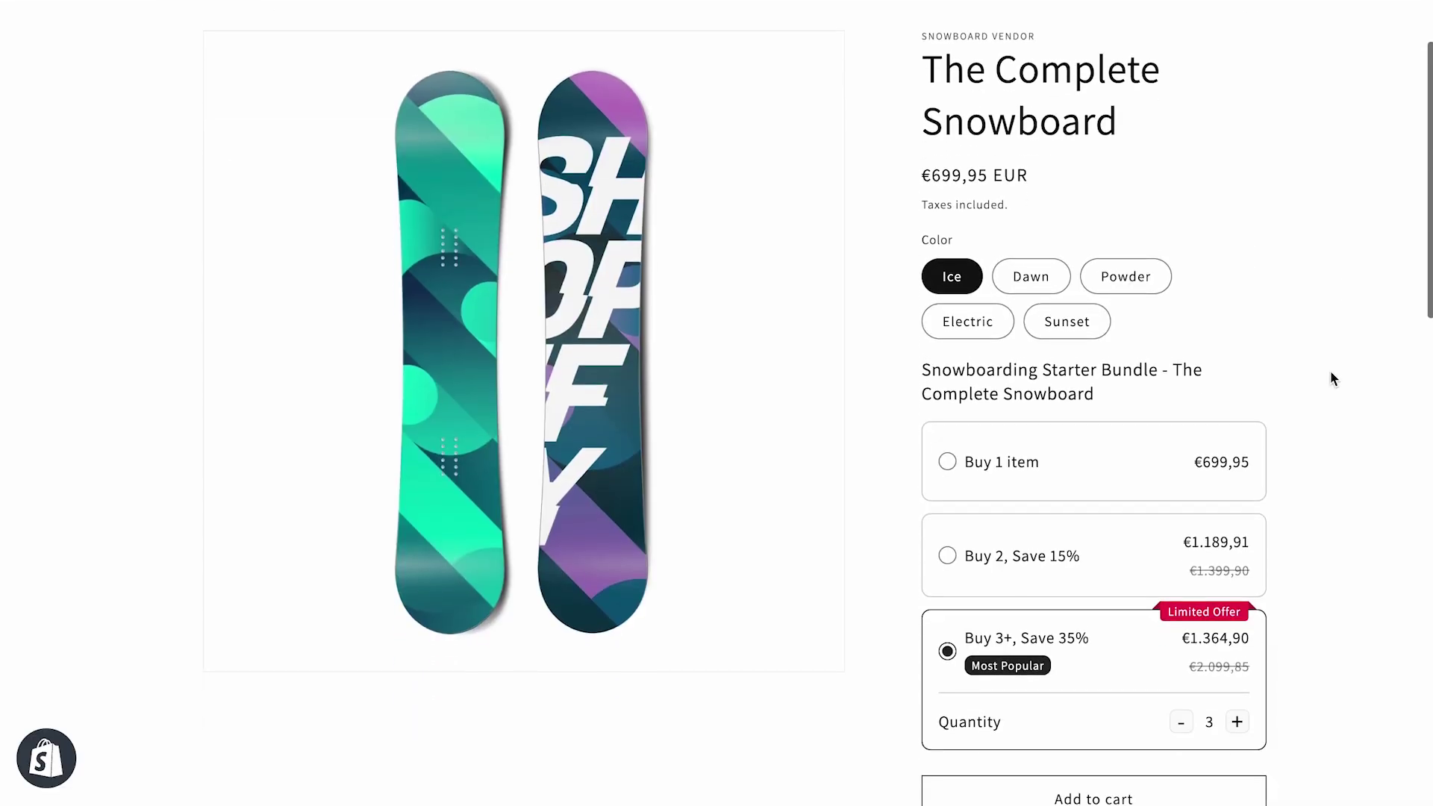
{"action": "scroll", "coordinate": [1331, 381], "scroll_direction": "down", "scroll_amount": 4}
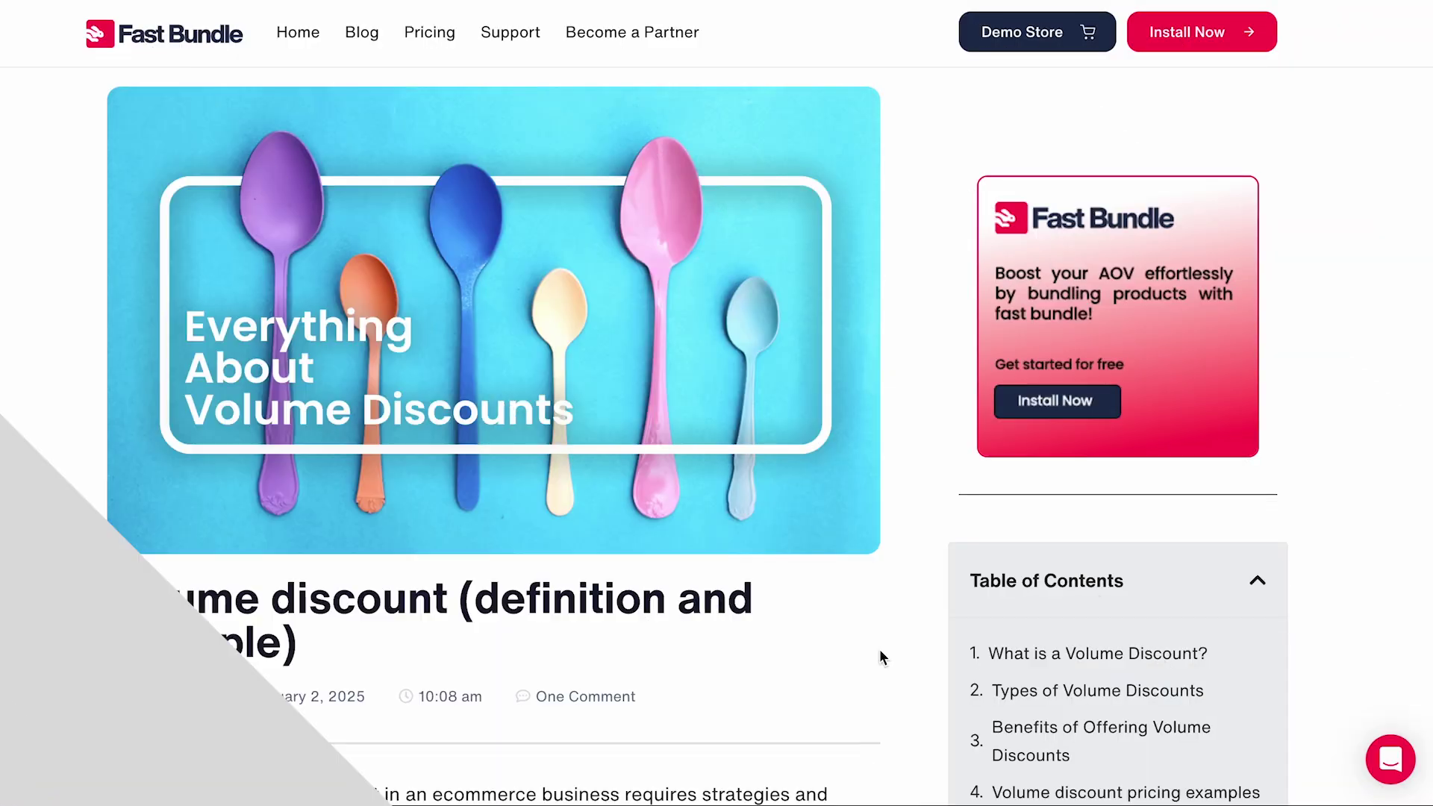
{"action": "scroll", "coordinate": [916, 606], "scroll_direction": "down", "scroll_amount": 10}
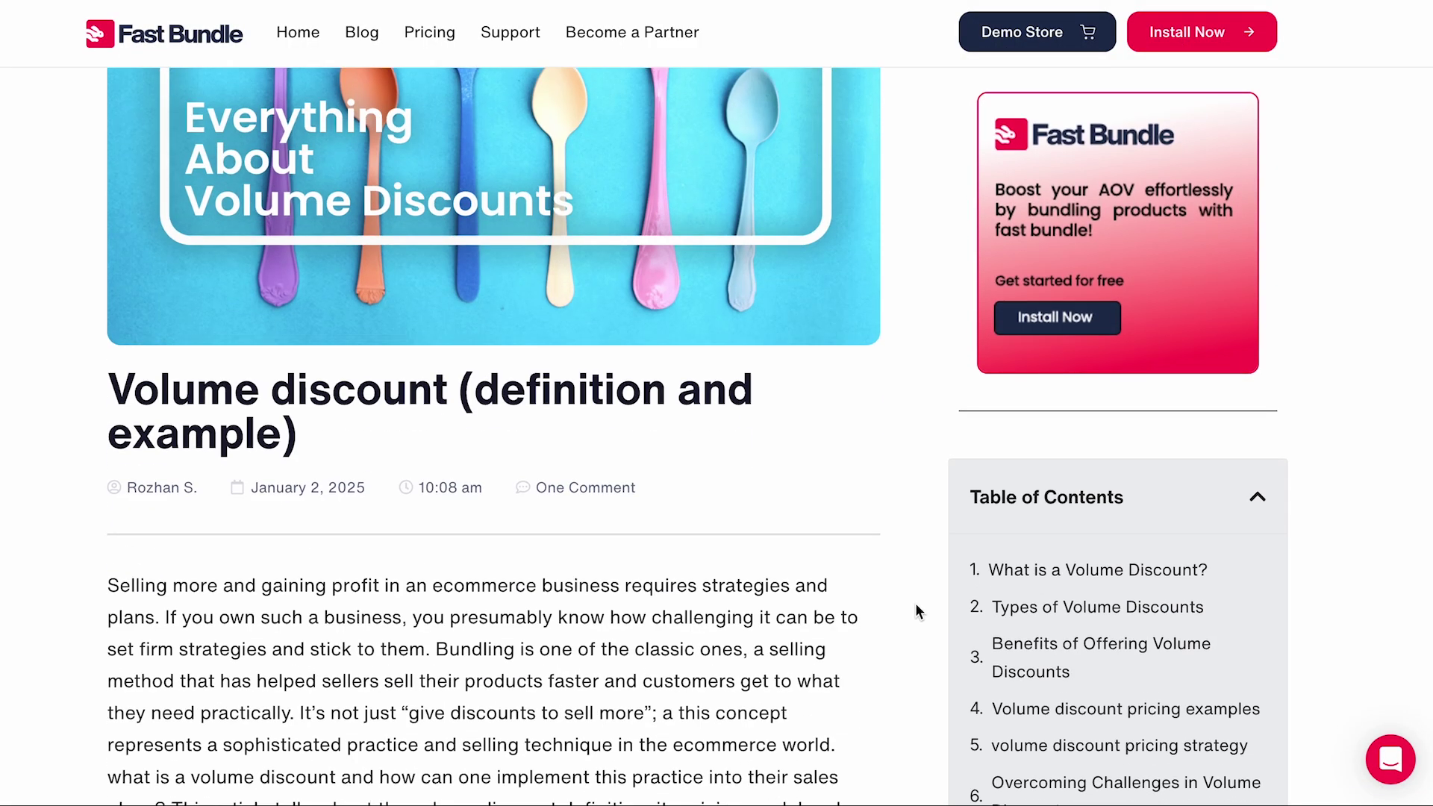
{"action": "scroll", "coordinate": [915, 604], "scroll_direction": "down", "scroll_amount": 5}
{"action": "scroll", "coordinate": [915, 604], "scroll_direction": "down", "scroll_amount": 4}
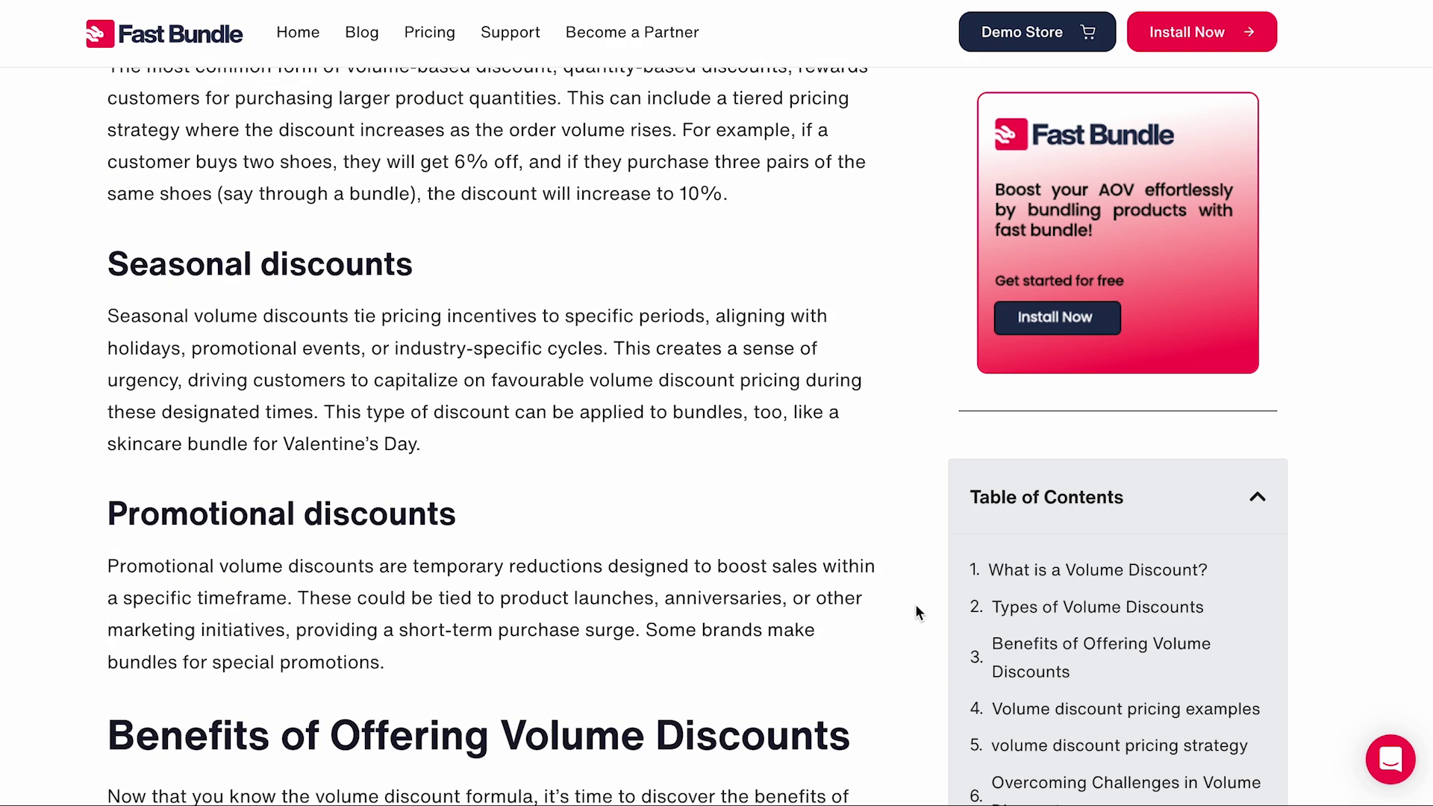
{"action": "scroll", "coordinate": [915, 604], "scroll_direction": "down", "scroll_amount": 2}
{"action": "scroll", "coordinate": [915, 603], "scroll_direction": "down", "scroll_amount": 6}
{"action": "scroll", "coordinate": [915, 604], "scroll_direction": "down", "scroll_amount": 3}
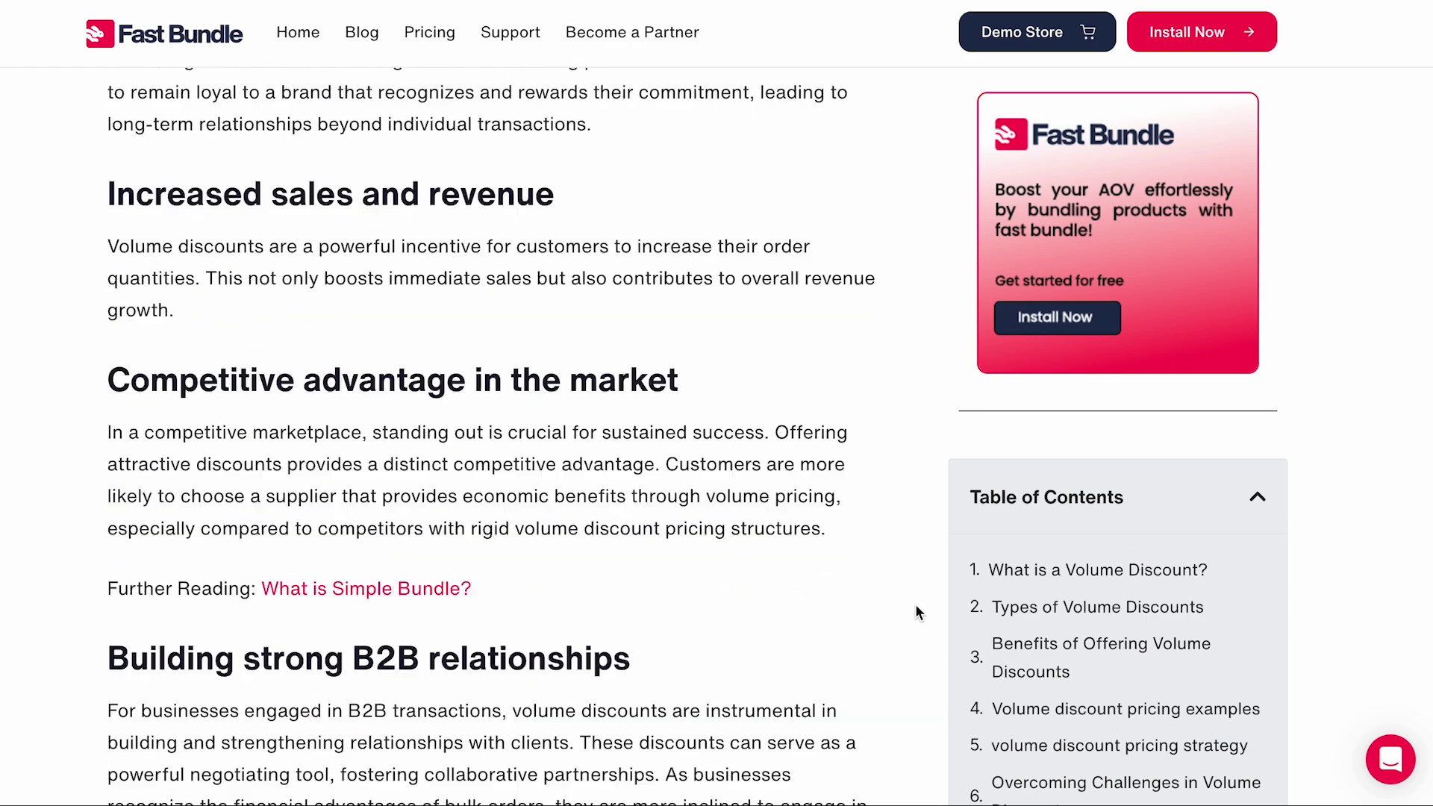